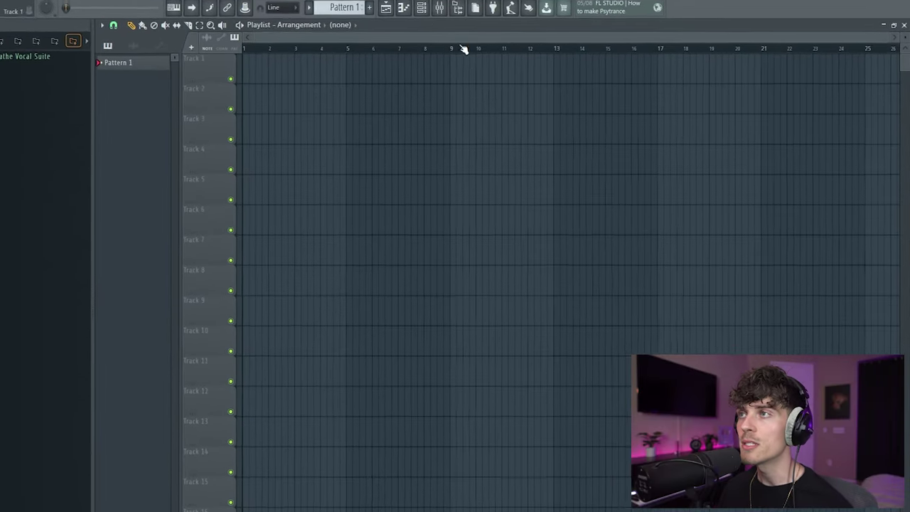
Open the Keyscape piano from the Channel rack and bring up its piano roll.
left_click(420, 7)
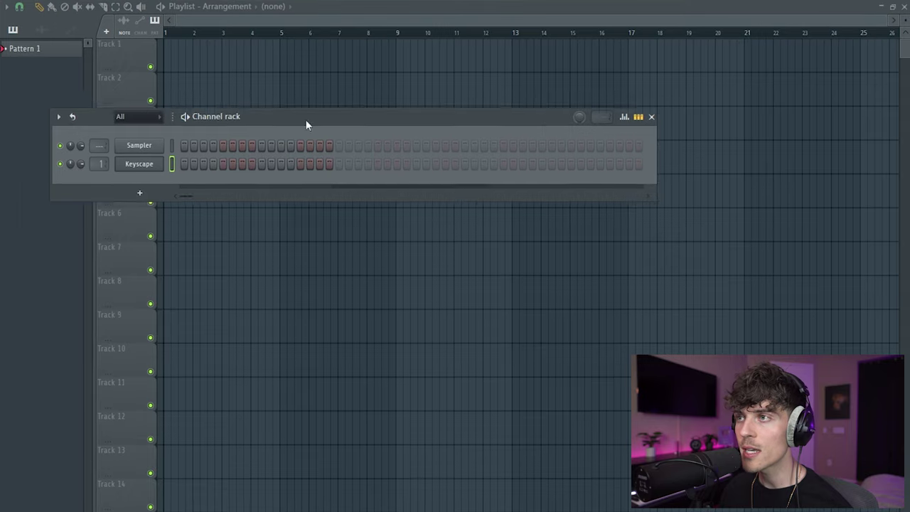
left_click_drag(306, 119, 438, 212)
left_click(288, 262)
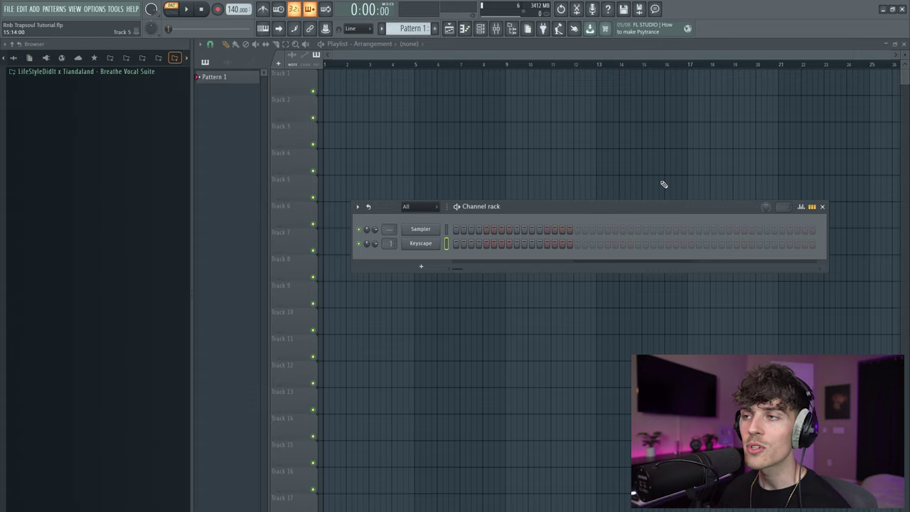
right_click(432, 245)
left_click(449, 243)
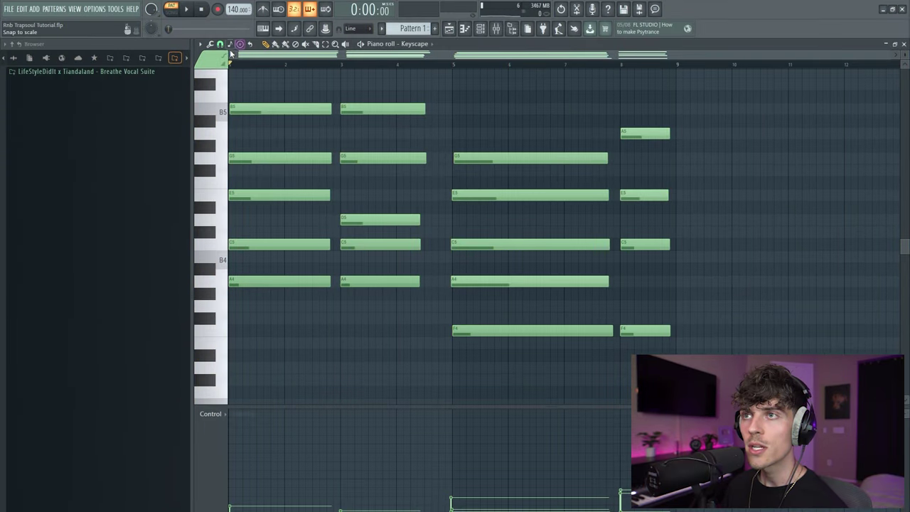
Set the piano roll's scale highlighting to root A, Minor Natural.
left_click(230, 44)
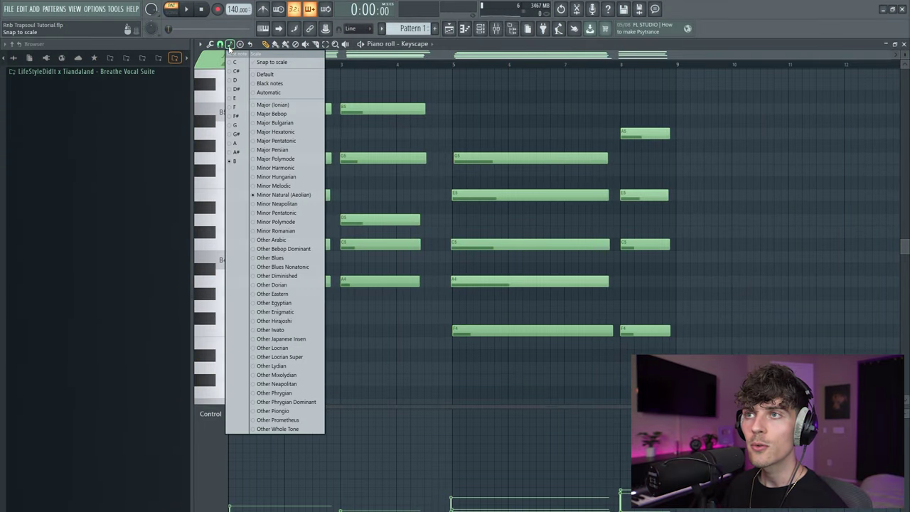
left_click(242, 144)
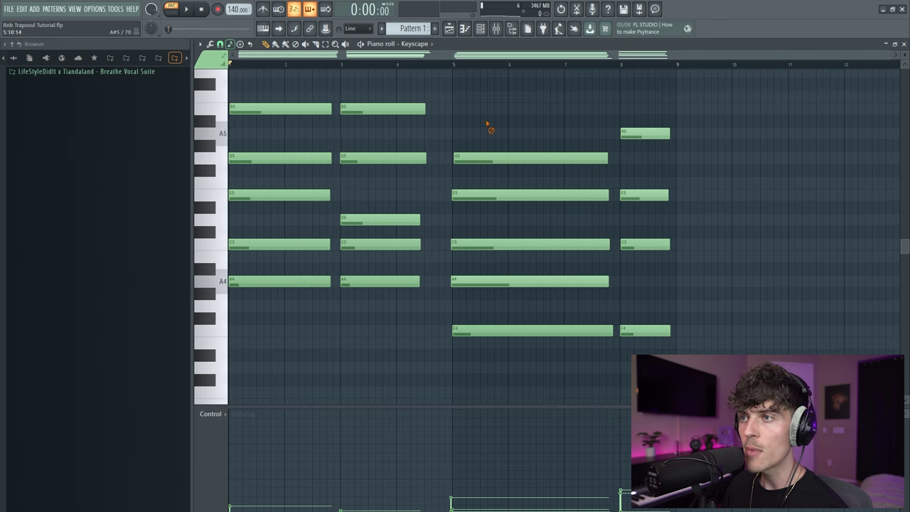
scroll(391, 245, "up", 2)
Select and review the notes of the first and second chords, including E5, C5, A4 and B5.
left_click_drag(264, 359, 331, 120)
left_click(294, 312)
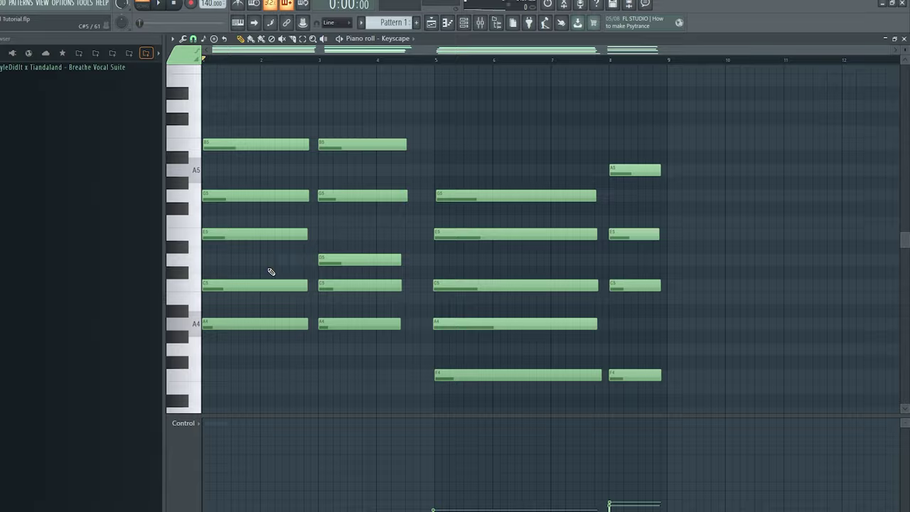
left_click_drag(290, 251, 302, 274)
left_click_drag(241, 270, 245, 263)
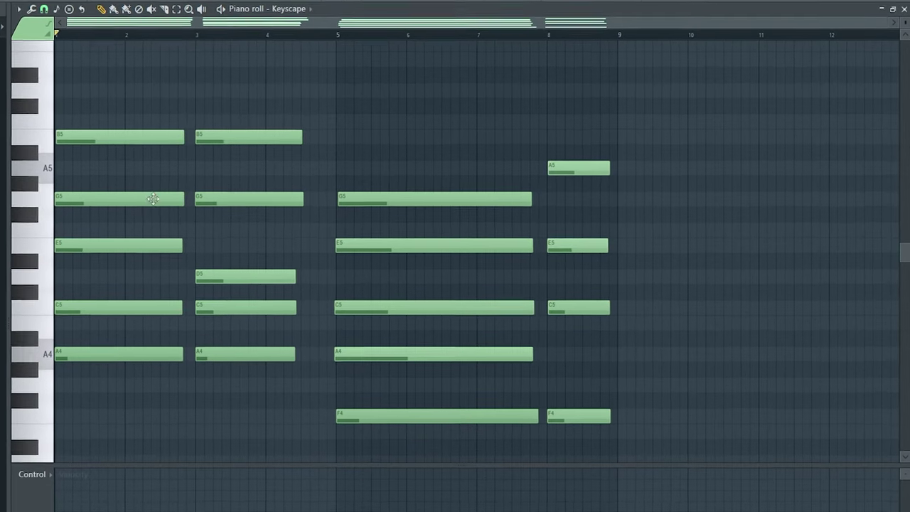
left_click_drag(117, 296, 134, 238)
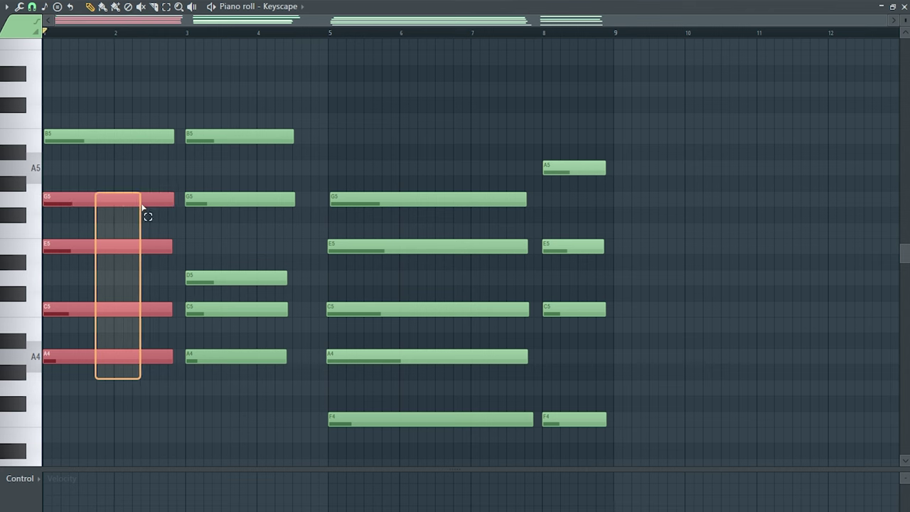
left_click_drag(142, 206, 160, 113)
left_click(284, 77)
left_click_drag(219, 71, 244, 427)
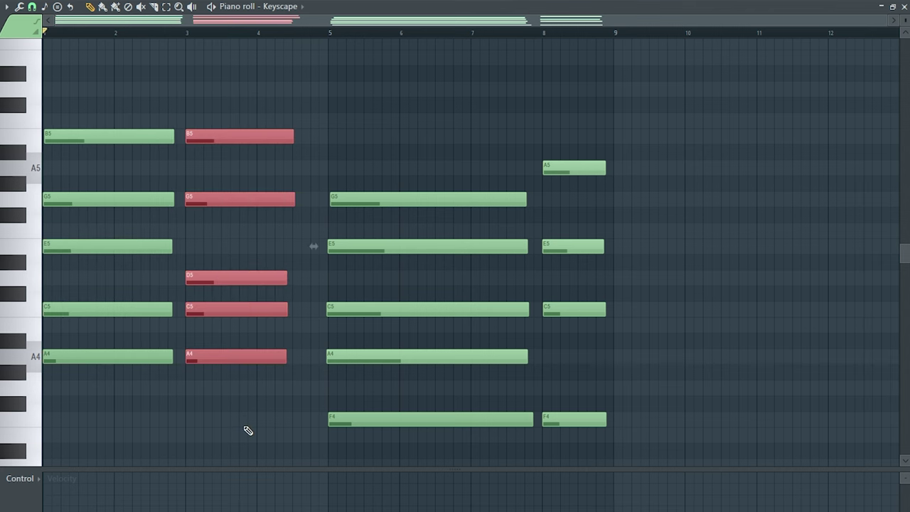
left_click(244, 426)
left_click_drag(88, 223, 89, 258)
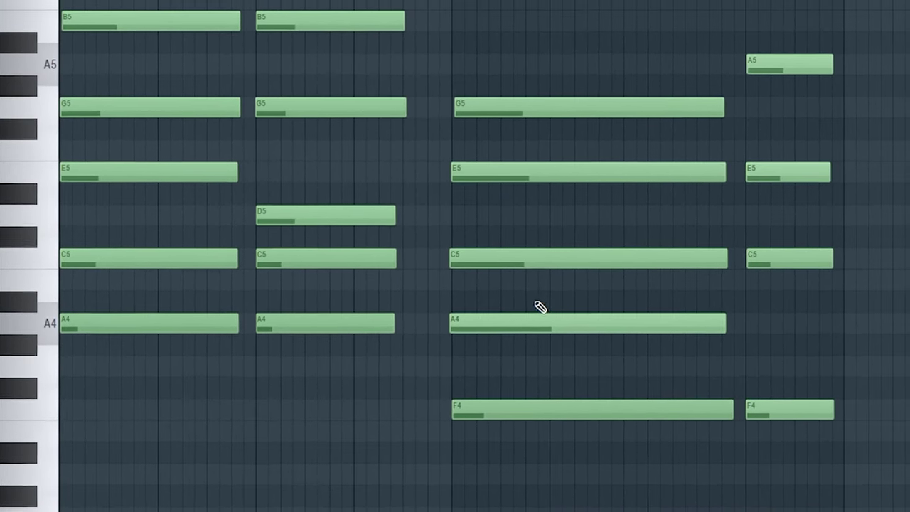
Select and review the third chord's C5, A4 and F4 notes and the last two chords.
left_click_drag(555, 242, 541, 138)
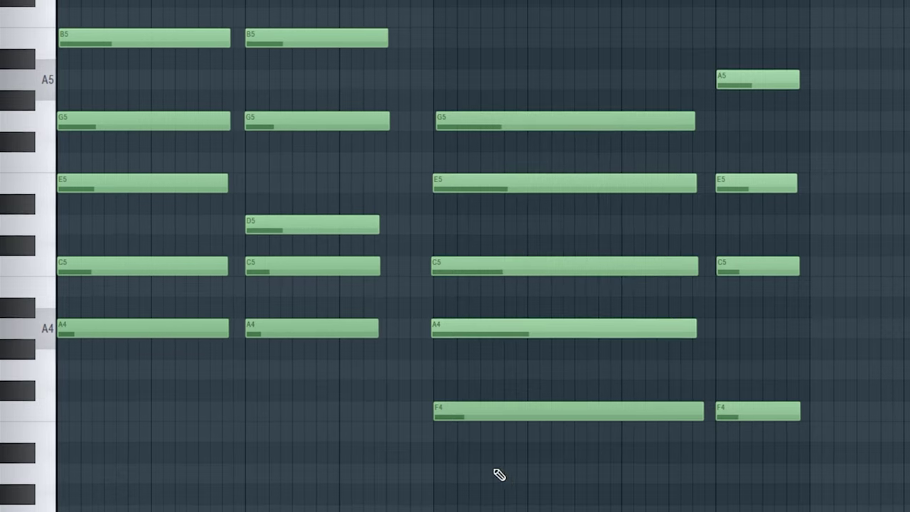
left_click_drag(489, 480, 617, 57)
left_click(544, 454)
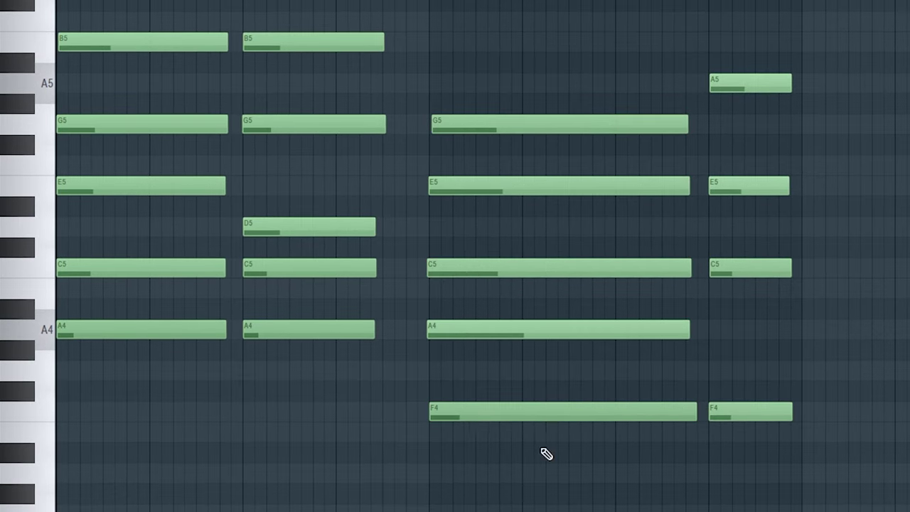
left_click_drag(476, 460, 609, 96)
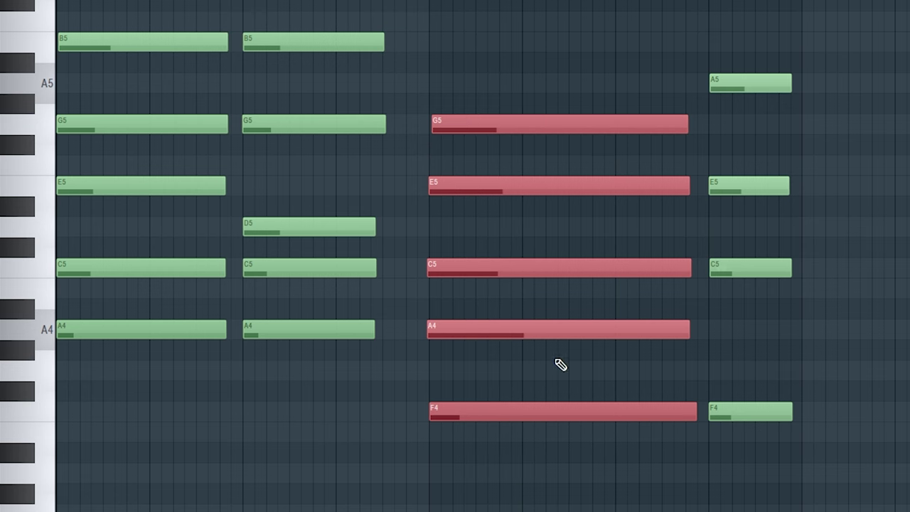
left_click(531, 394)
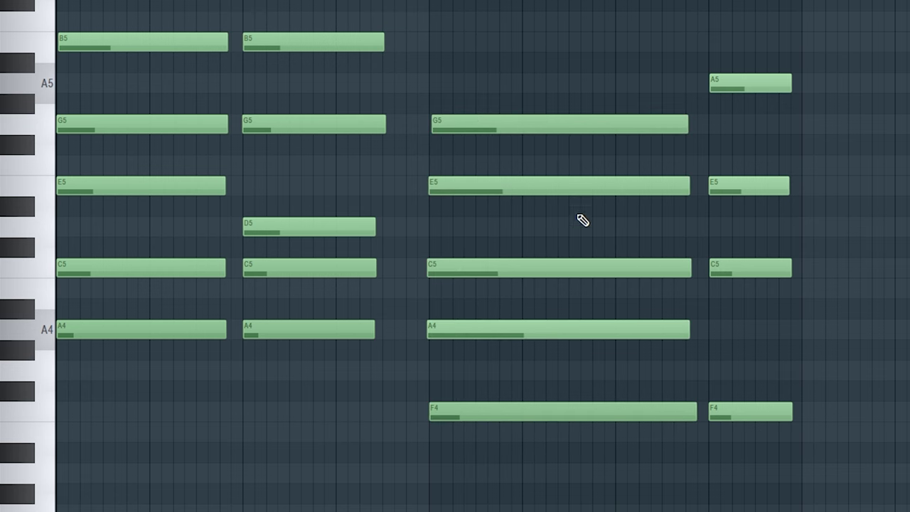
left_click_drag(589, 155, 862, 483)
left_click(742, 346)
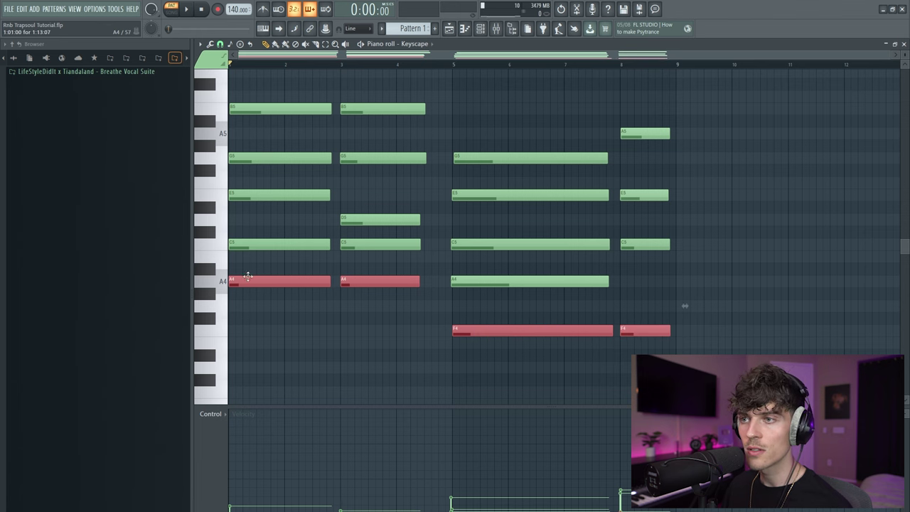
Drop the selected low A4 and F4 notes an octave to A3 and F3, then play back.
key("ctrl+Down")
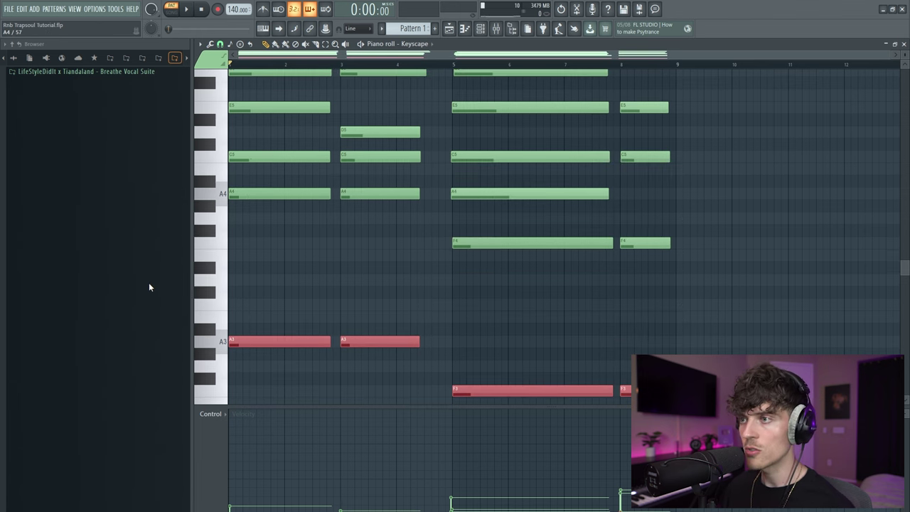
left_click(533, 316)
key("space")
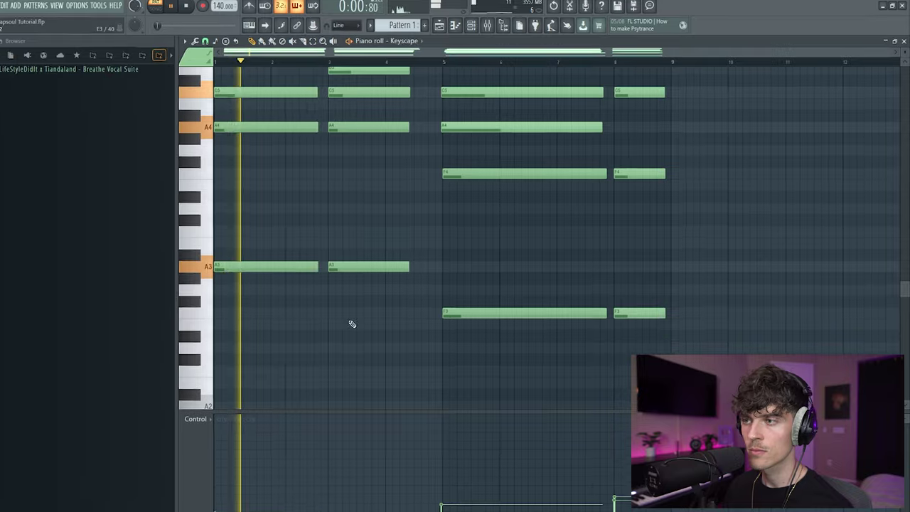
Add short E3 and C4 passing notes and shorten the second A3 to end at bar 4.
left_click(416, 322)
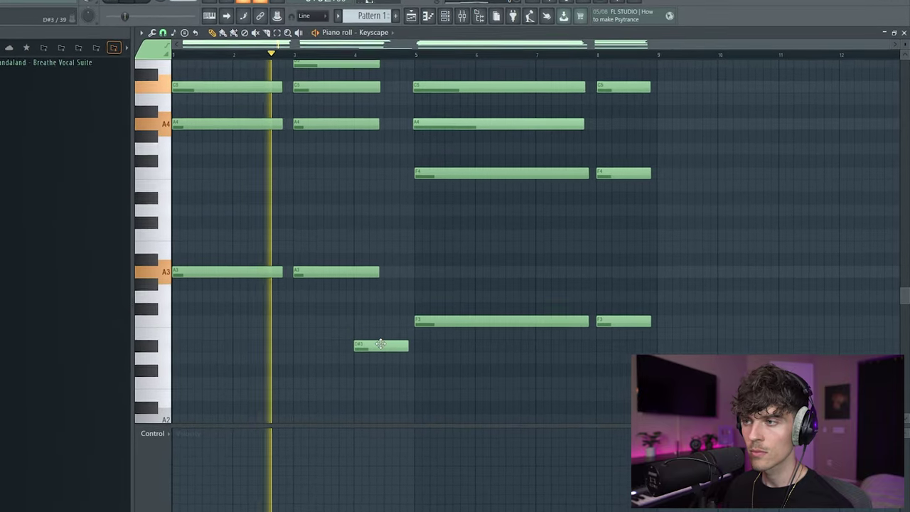
left_click_drag(415, 331, 392, 331)
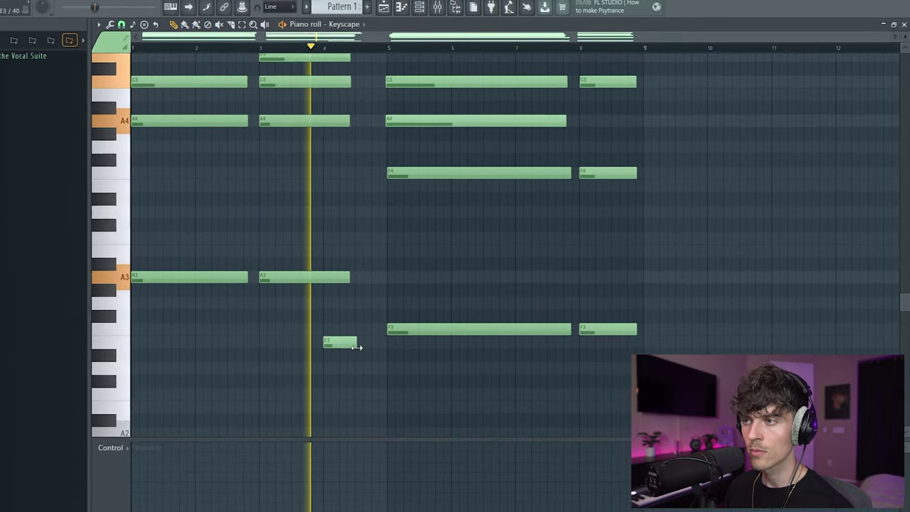
left_click_drag(356, 277, 330, 285)
key("space")
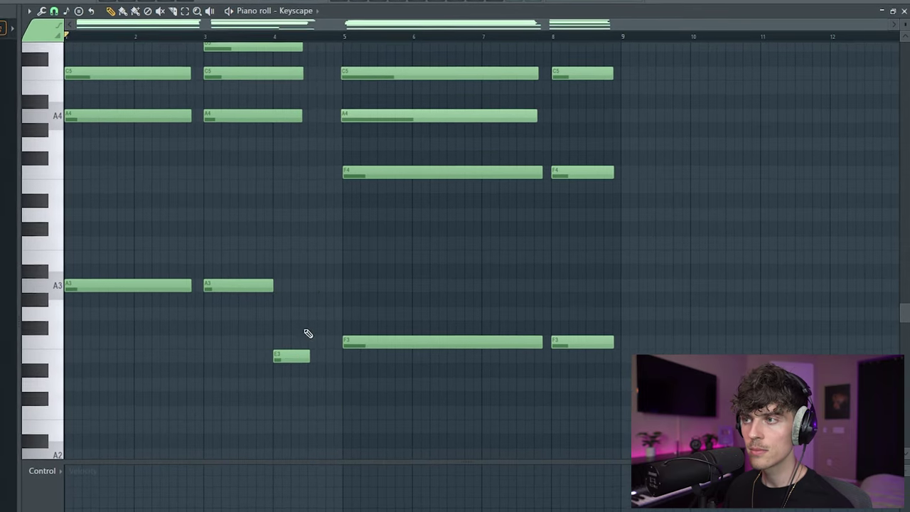
left_click_drag(323, 284, 318, 246)
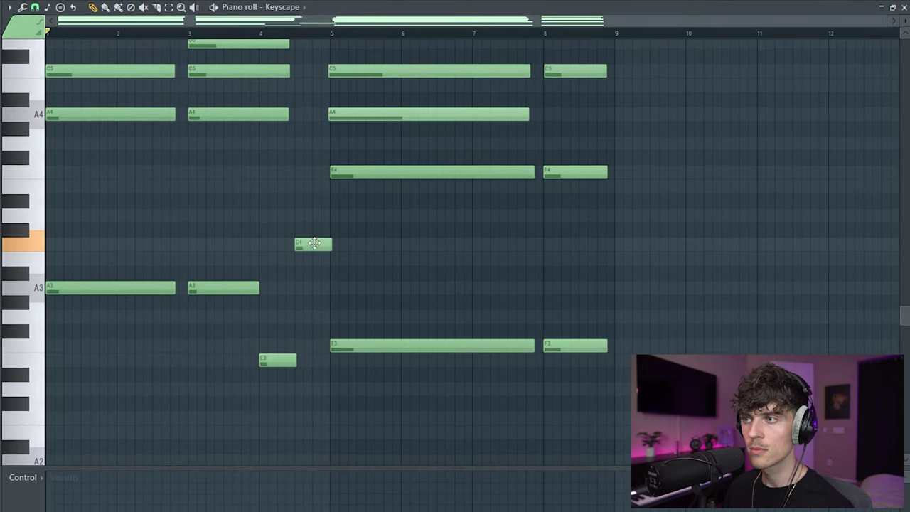
key("space")
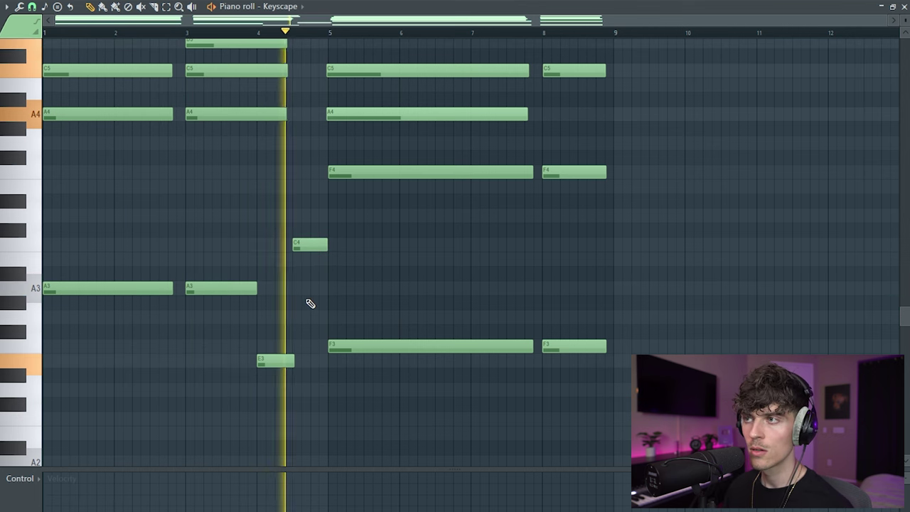
scroll(675, 274, "up", 1)
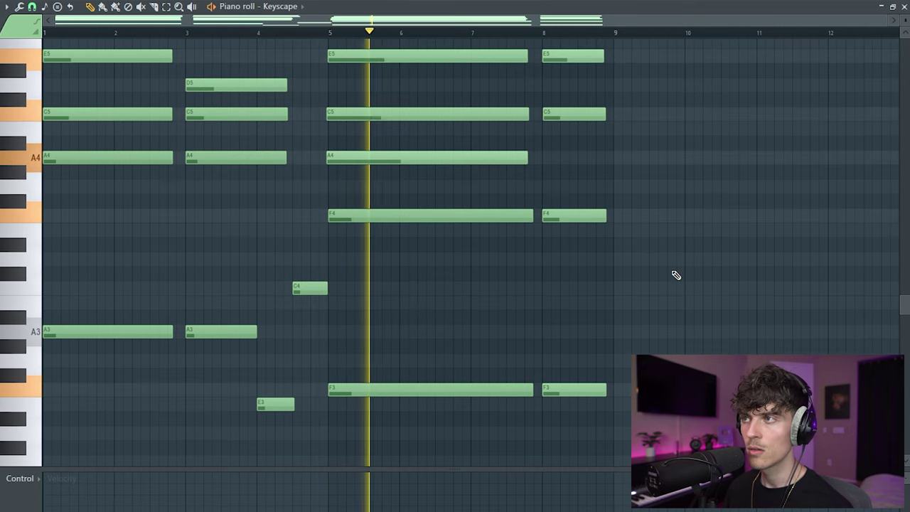
scroll(674, 274, "down", 1)
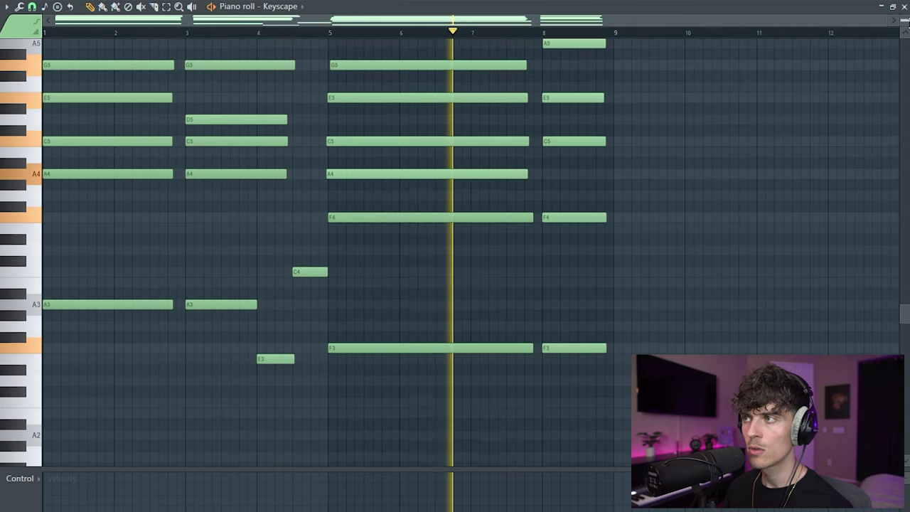
scroll(804, 184, "down", 1)
scroll(803, 183, "up", 1)
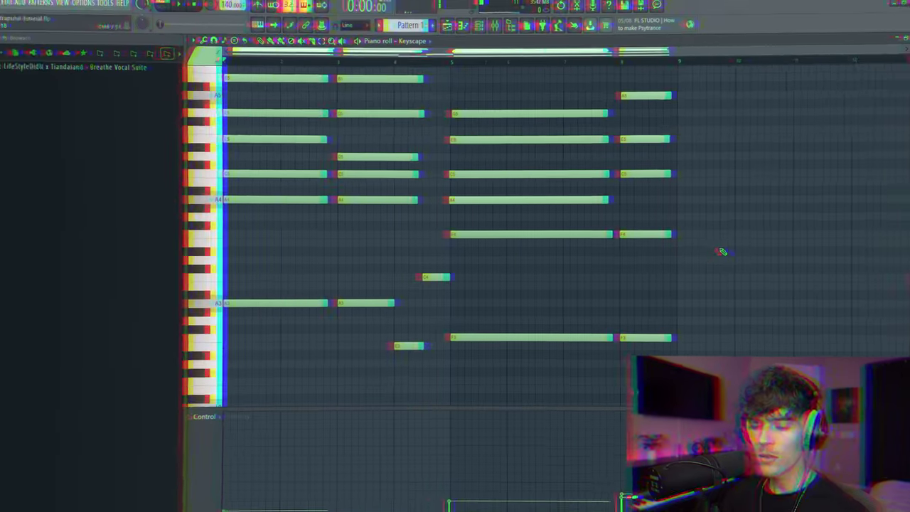
key("Down")
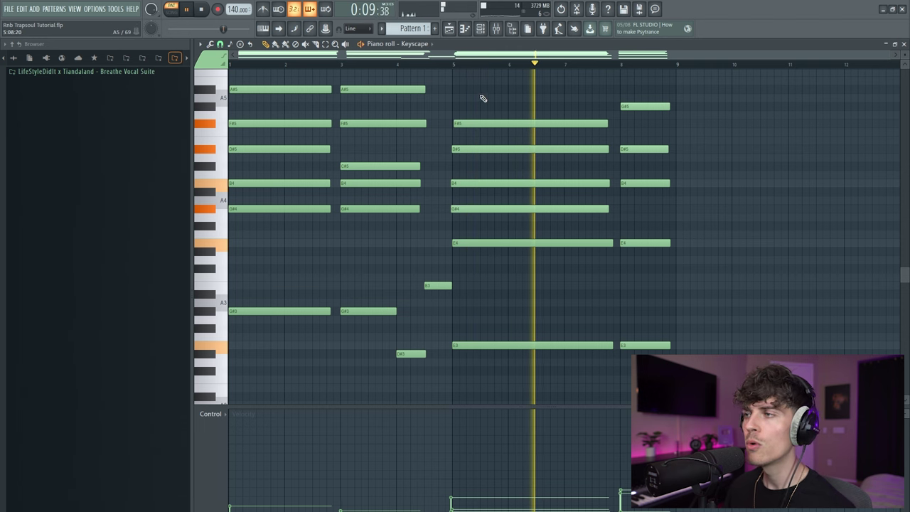
scroll(732, 209, "up", 1)
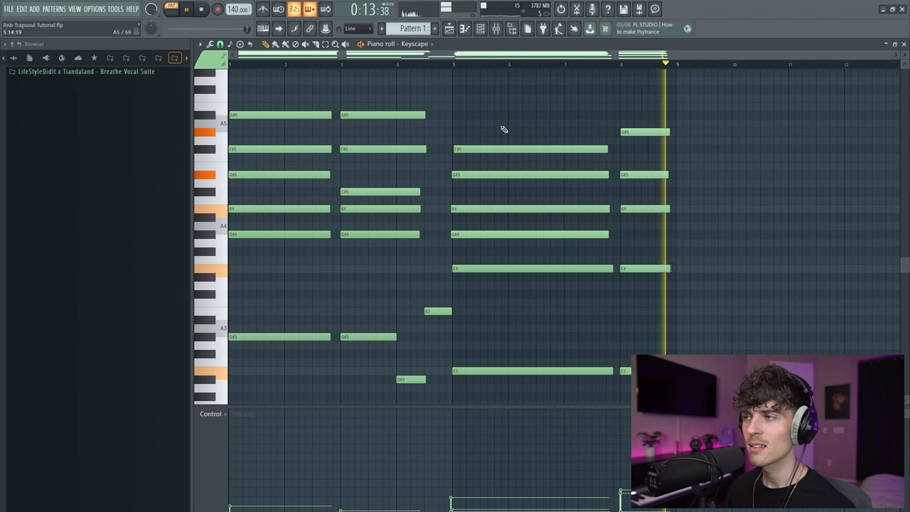
left_click_drag(492, 119, 562, 395)
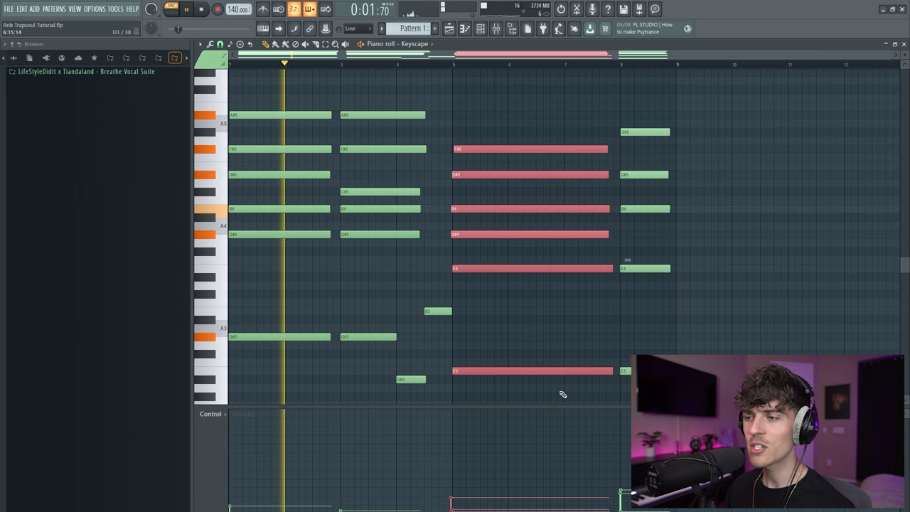
left_click(548, 334)
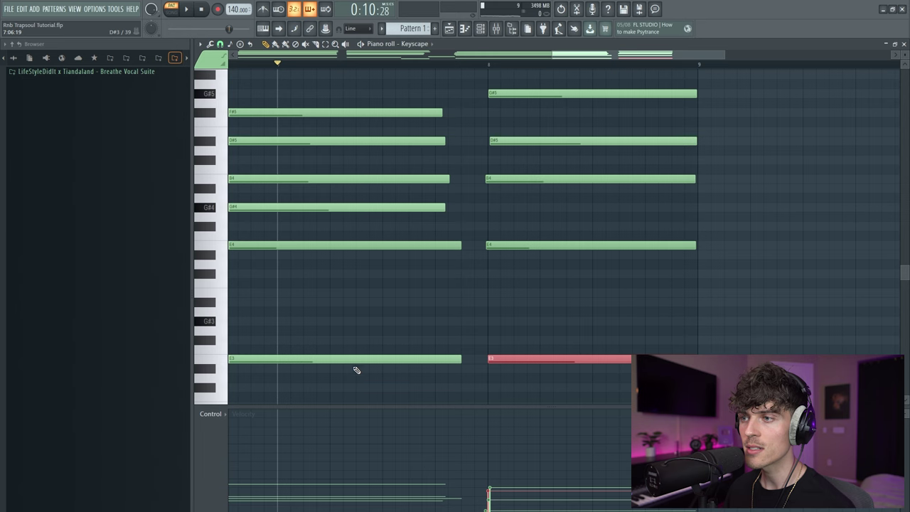
Move the bar 8 chord's E3 bass note up two semitones to F#3.
left_click_drag(356, 370, 609, 73)
left_click(567, 307)
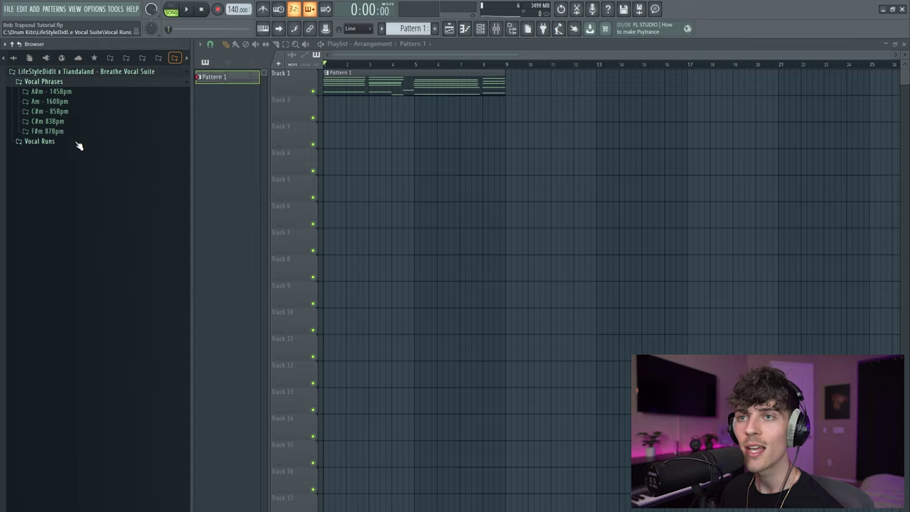
Expand the Dry folders under A#m - 145Bpm and Am - 160Bpm in Vocal Phrases.
left_click(51, 91)
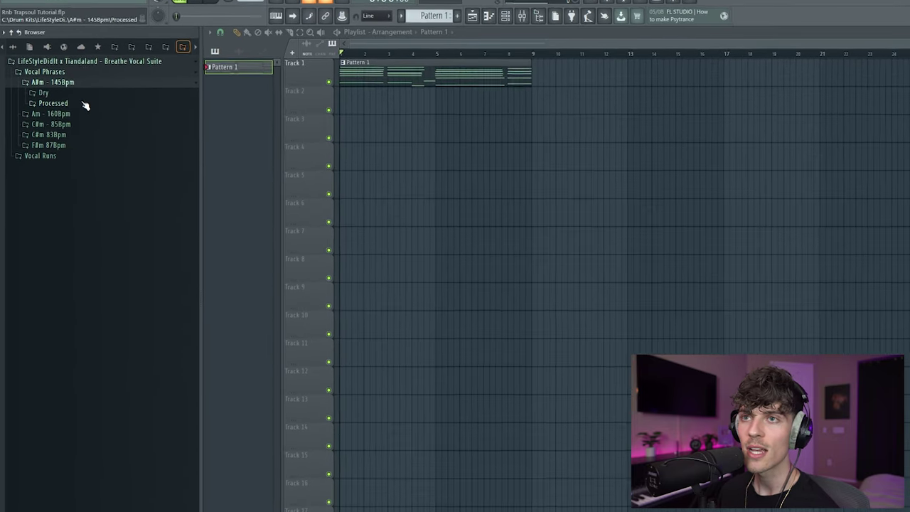
left_click(78, 101)
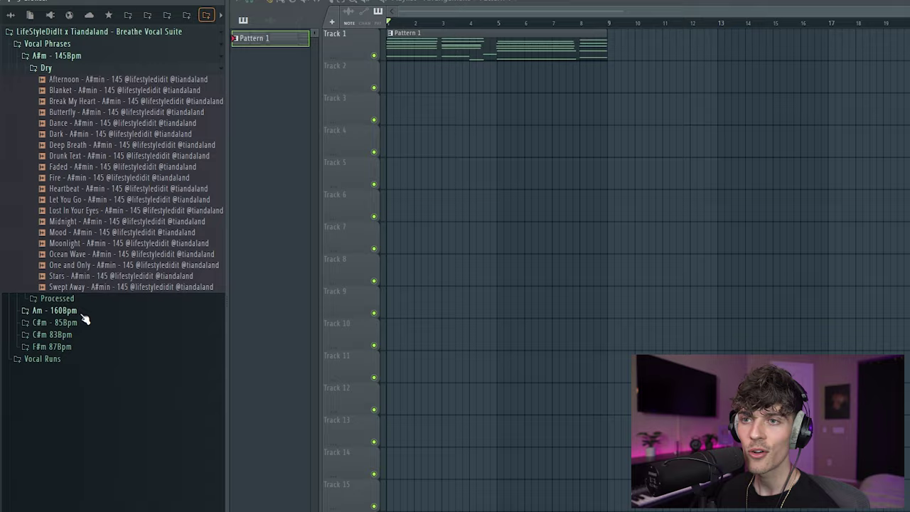
left_click(74, 309)
left_click(91, 327)
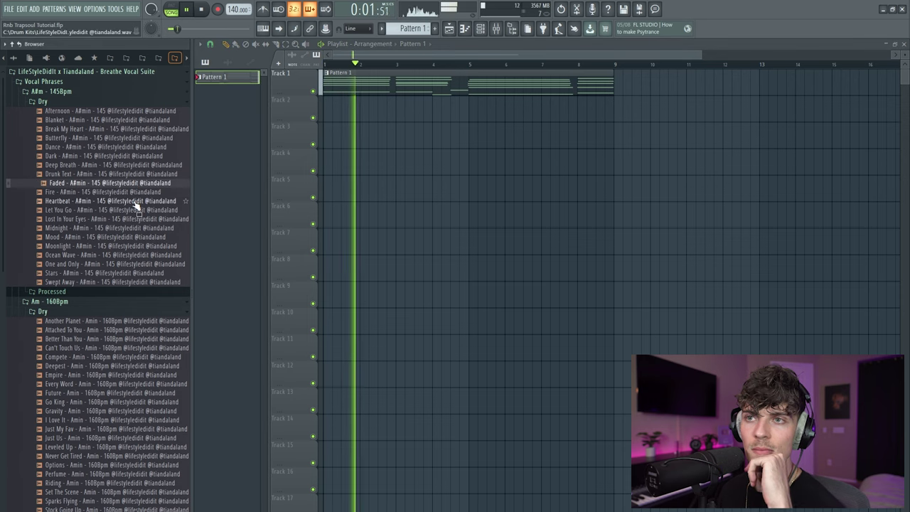
Audition Heartbeat, Midnight, One and Only, Stars and Riding, then place Riding on Track 3.
left_click(135, 201)
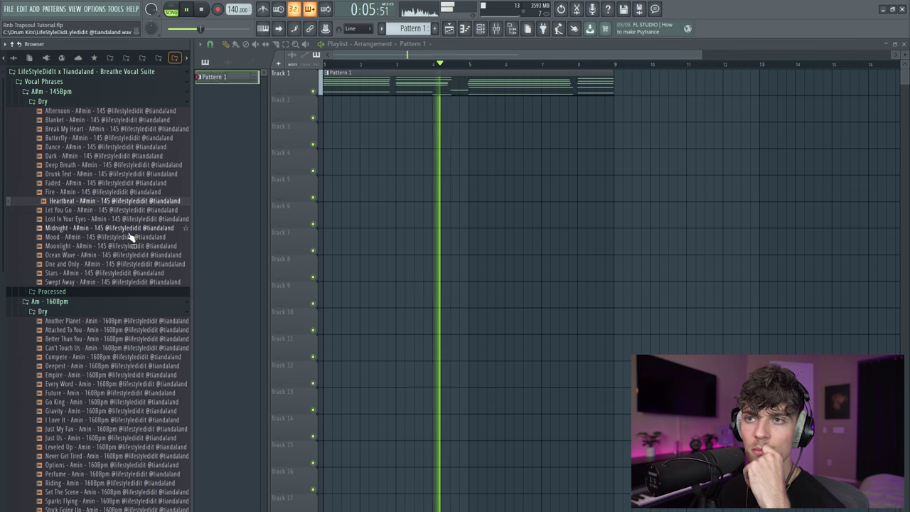
left_click(130, 230)
scroll(130, 234, "down", 1)
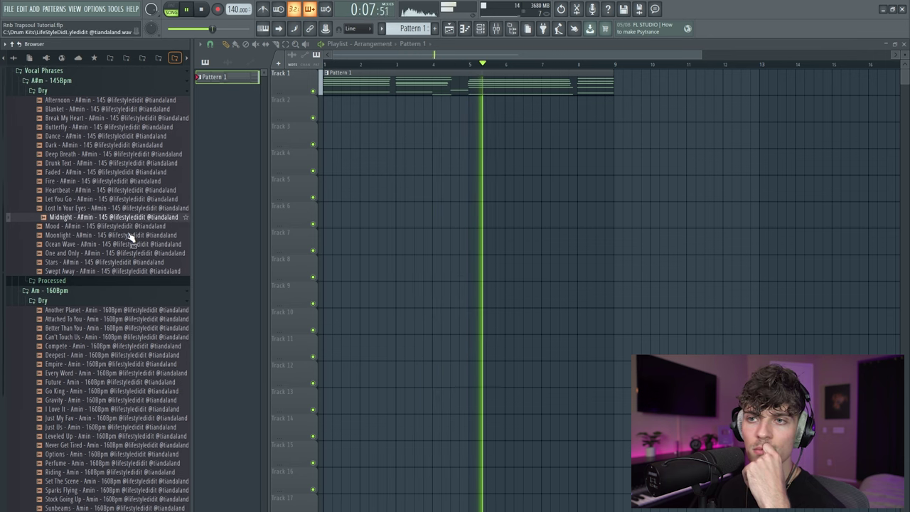
scroll(130, 236, "down", 4)
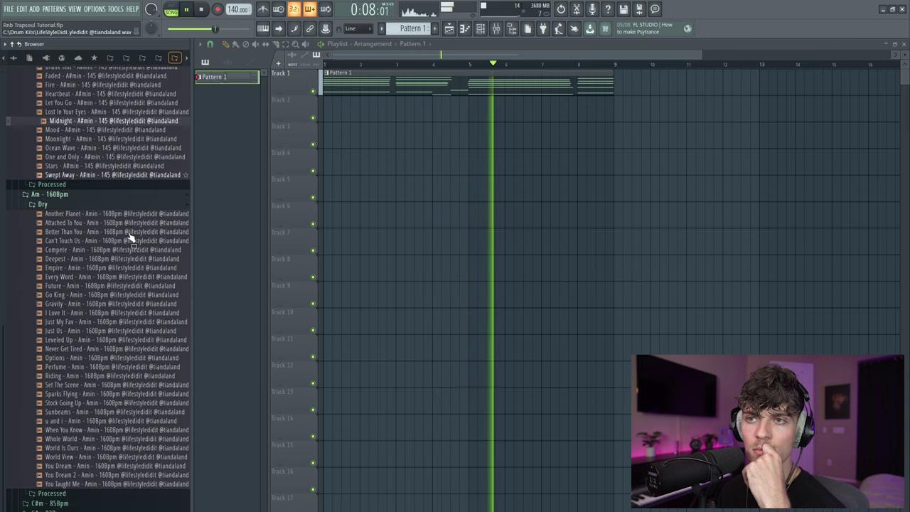
left_click(142, 157)
left_click(130, 165)
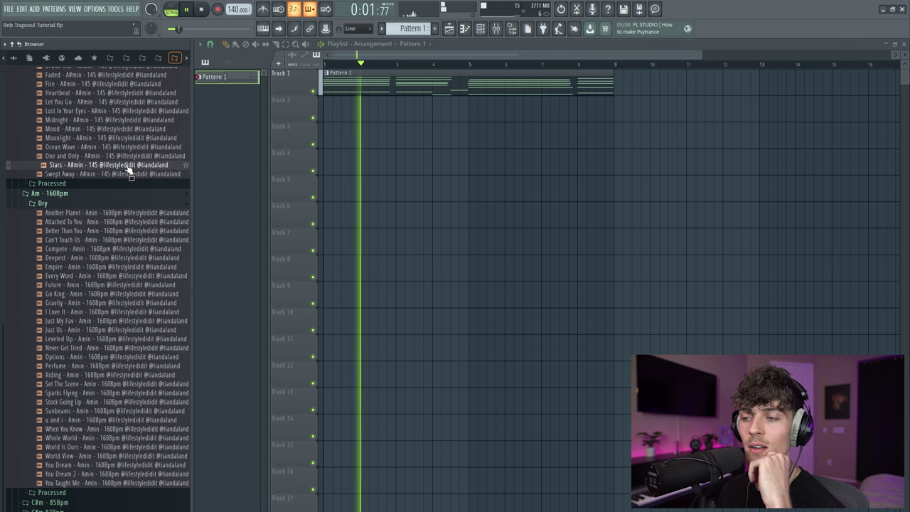
left_click(99, 375)
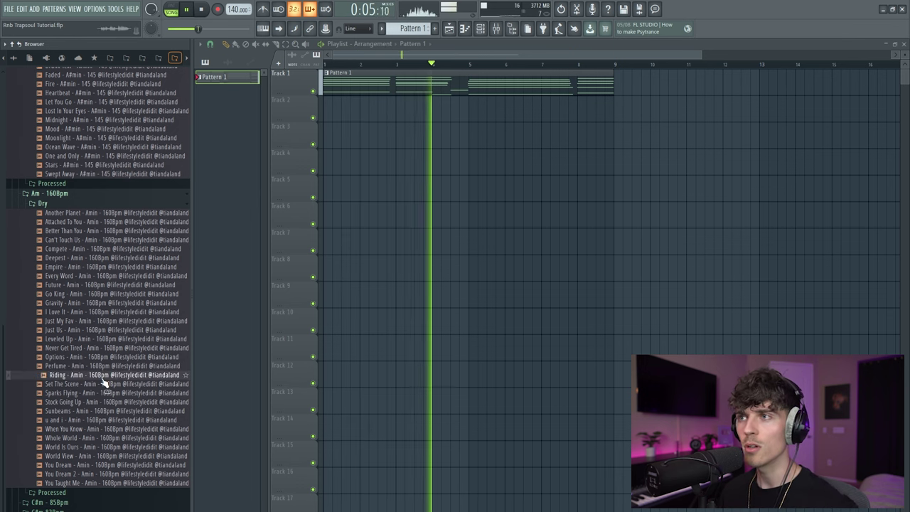
left_click_drag(102, 380, 407, 139)
Set the Riding clip's time stretching mode to Stretch.
key("space")
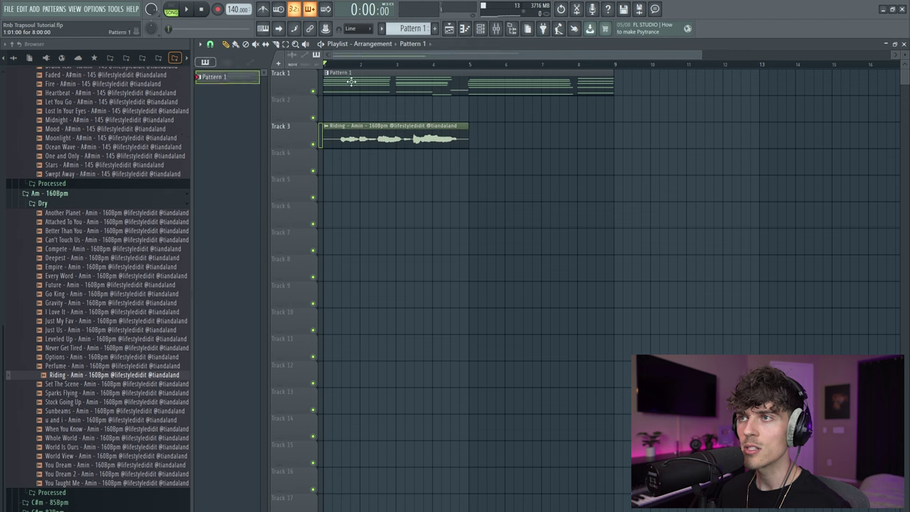
double_click(362, 128)
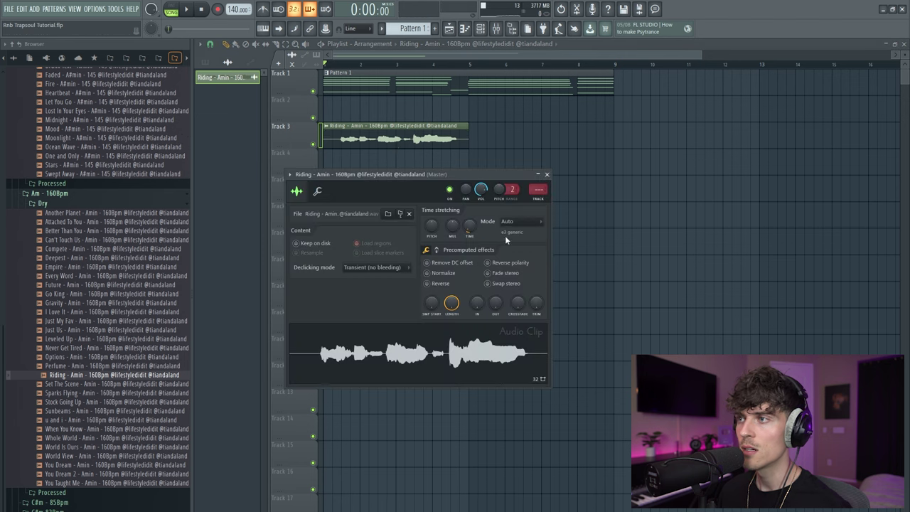
left_click(516, 223)
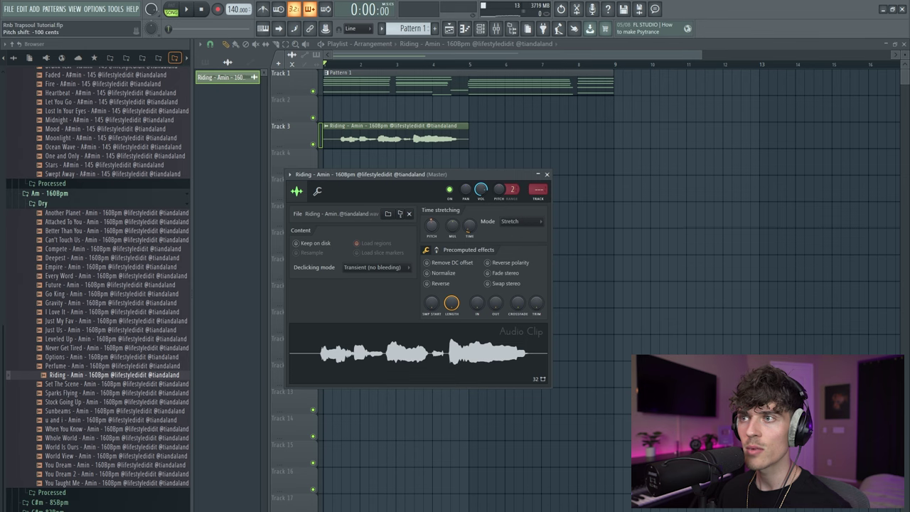
key("Escape")
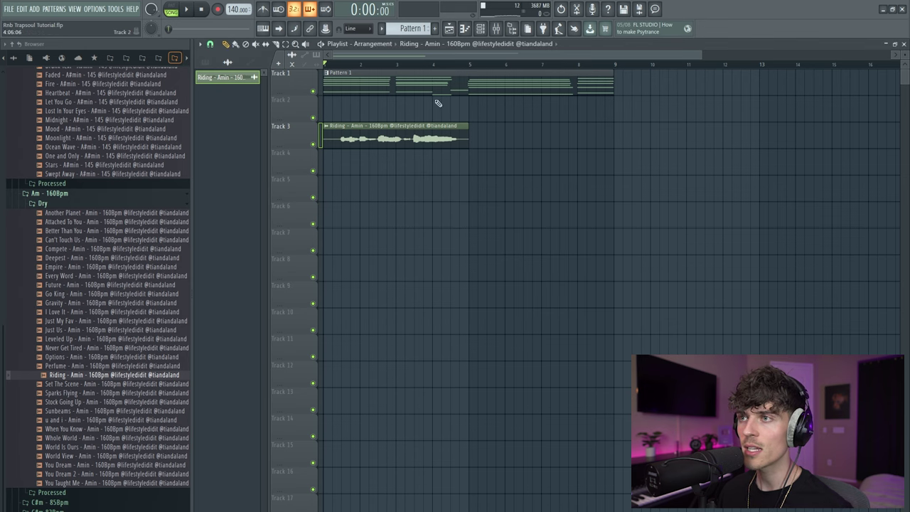
Add You Taught Me after Riding on Track 3, spanning bars 5–9.
left_click_drag(320, 100, 346, 170)
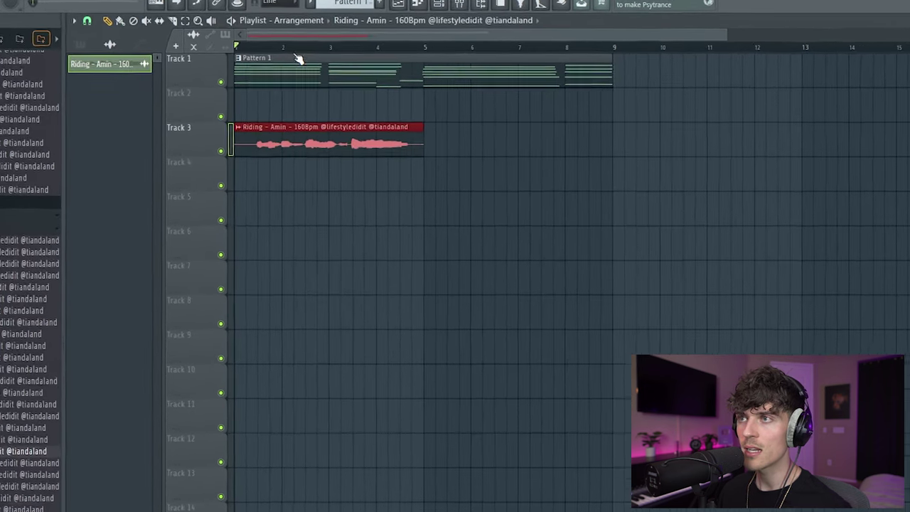
scroll(319, 29, "up", 3)
left_click(334, 220)
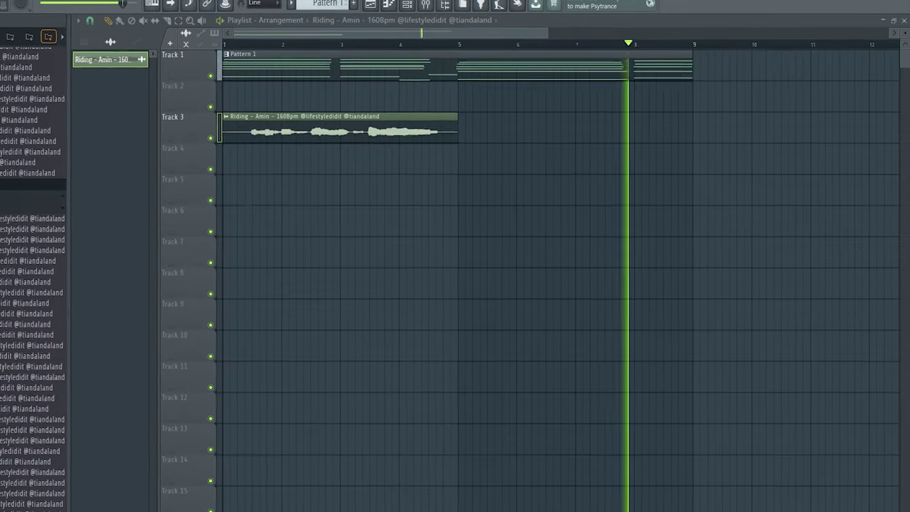
key("space")
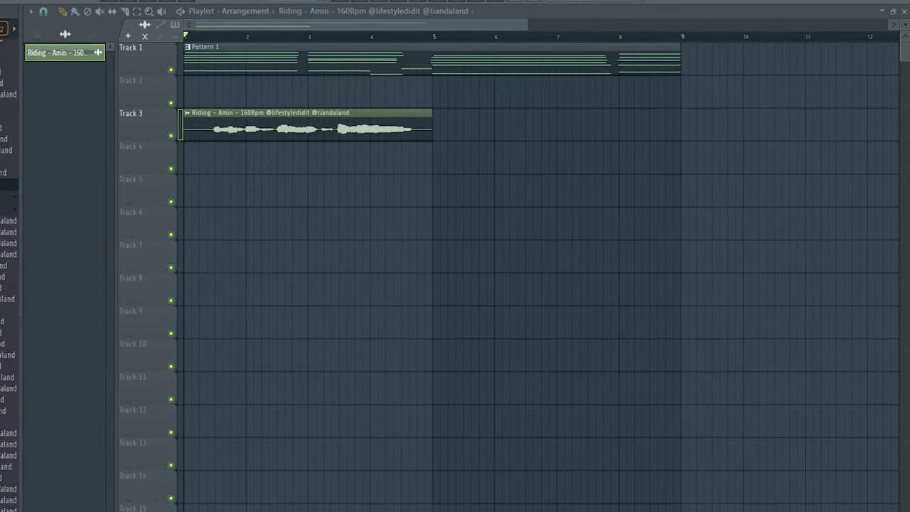
left_click_drag(21, 285, 427, 132)
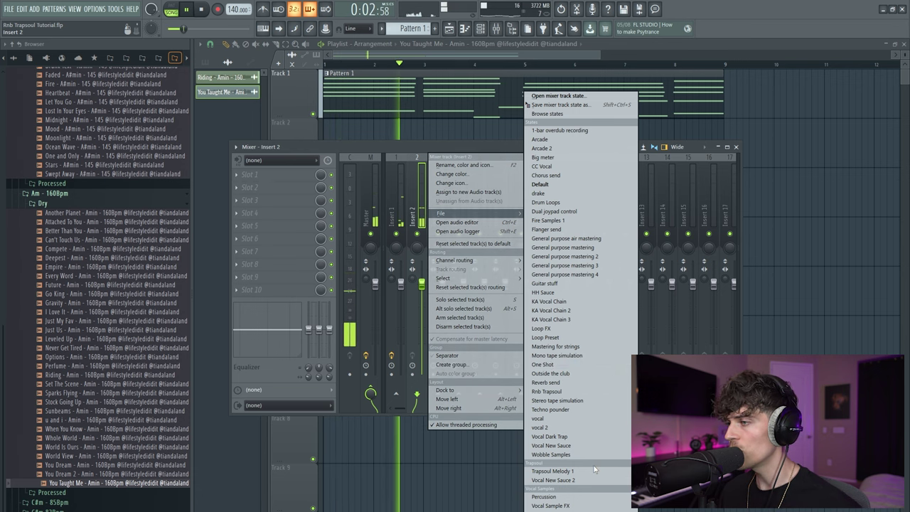
Load the Vocal New Sauce 2 state onto insert 2 and inspect its Little Plate and EQ.
left_click(584, 481)
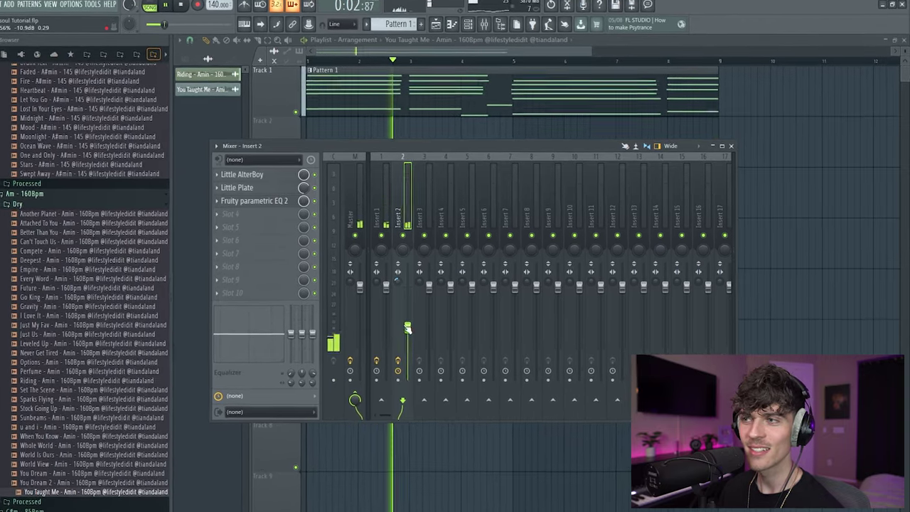
left_click(373, 281)
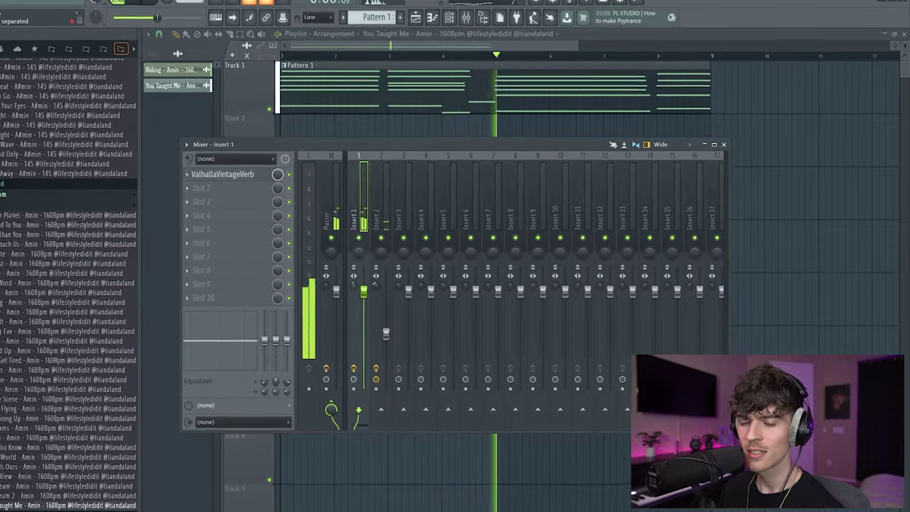
left_click(377, 323)
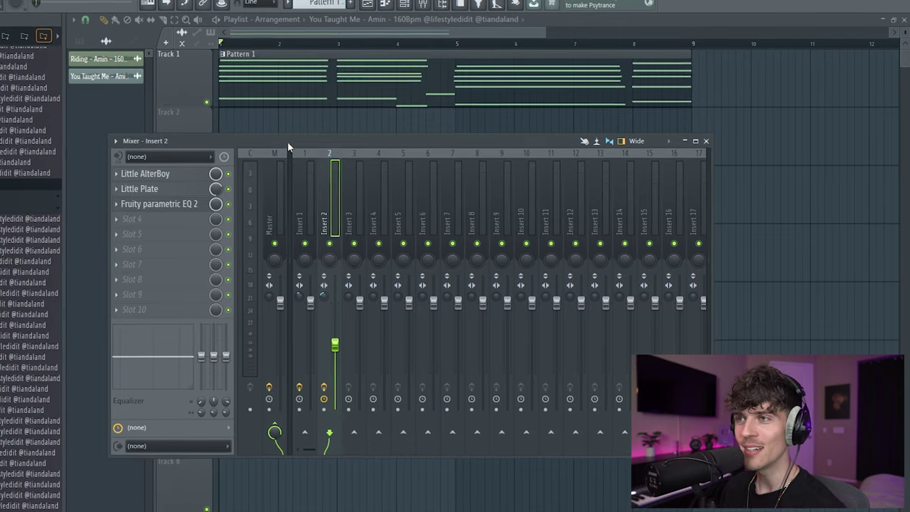
left_click(164, 190)
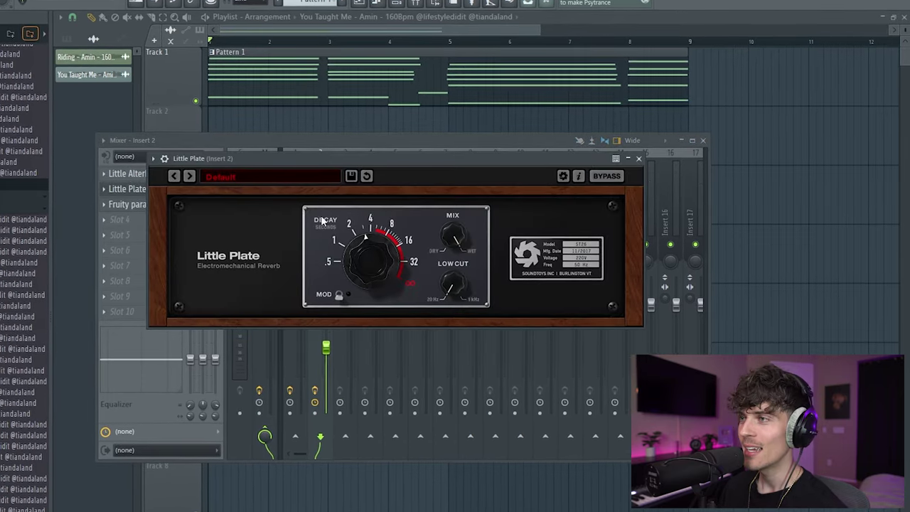
left_click(634, 159)
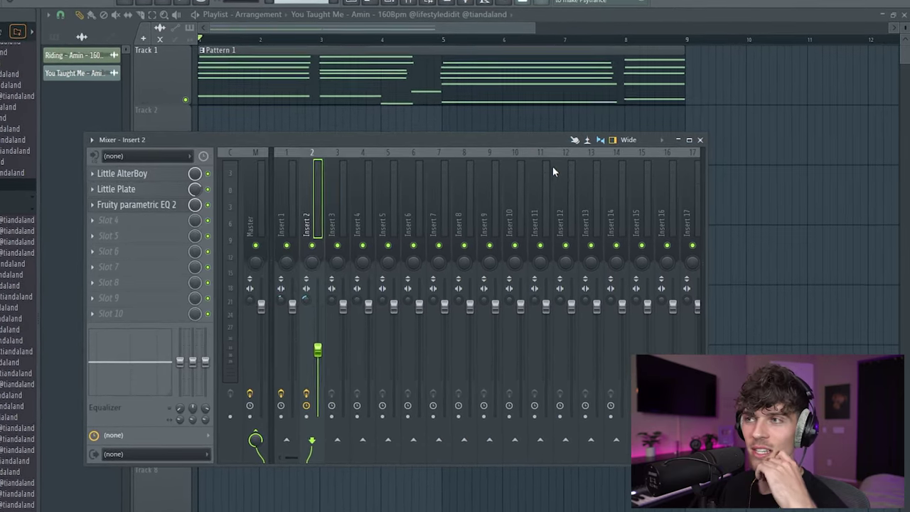
left_click(118, 204)
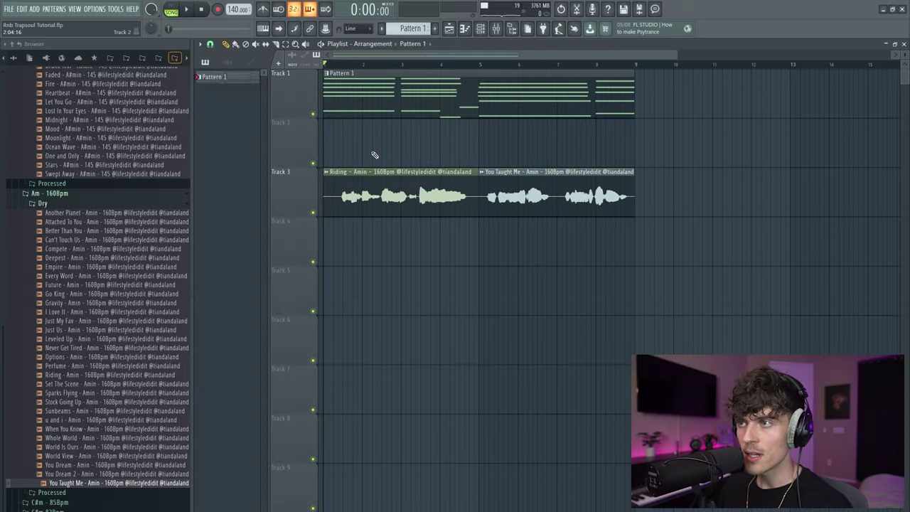
Consolidate all playlist clips into one audio clip and set its time-stretch mode to Stretch.
key("ctrl+a")
key("ctrl+alt+c")
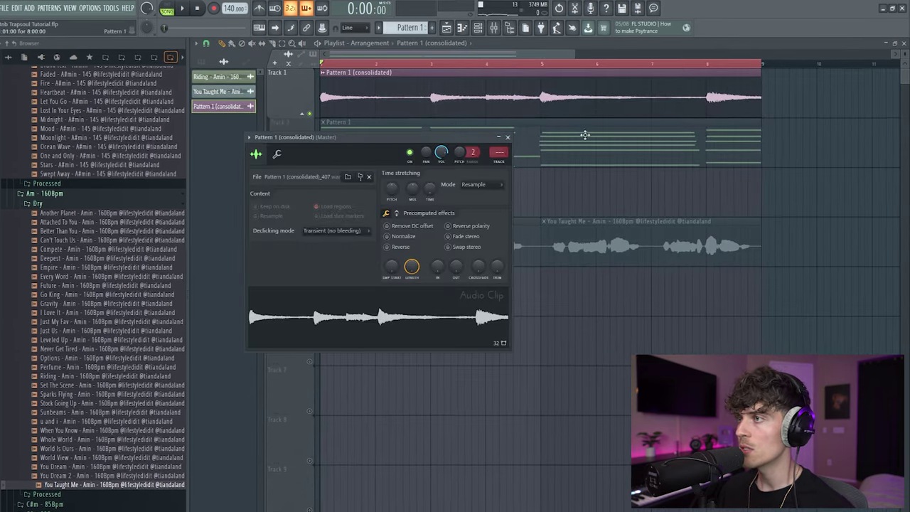
left_click(501, 187)
left_click(470, 212)
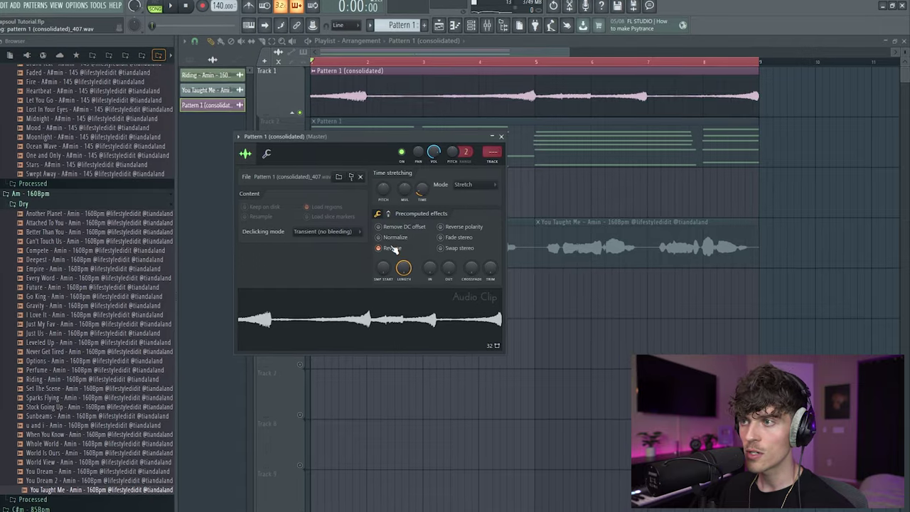
key("Escape")
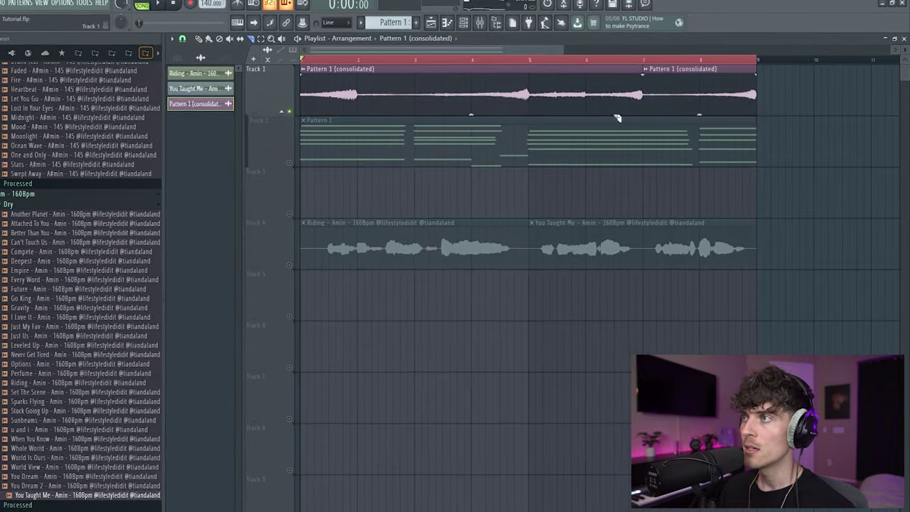
Cut the loop into two-bar slices and reorder them on Track 1: last, third, second, first.
left_click_drag(528, 78, 529, 111)
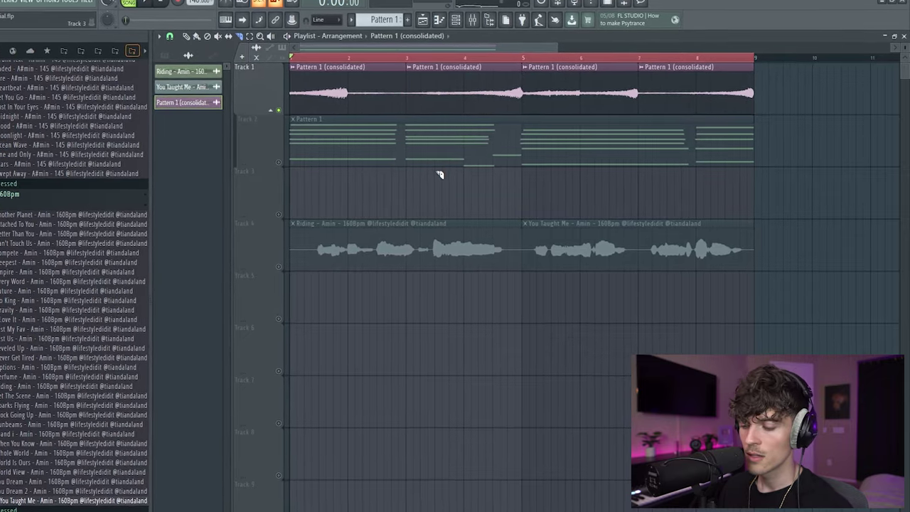
left_click_drag(367, 86, 364, 165)
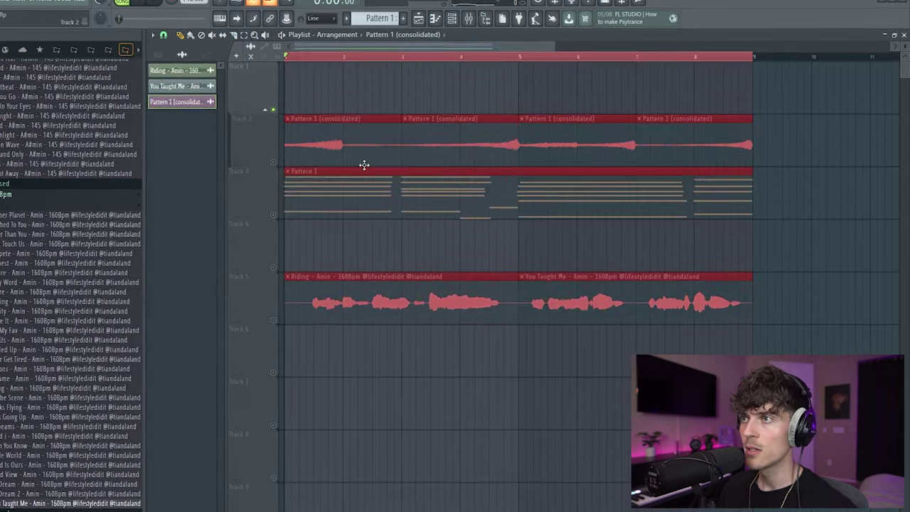
left_click(273, 165)
left_click_drag(715, 158, 296, 44)
left_click_drag(577, 154, 452, 71)
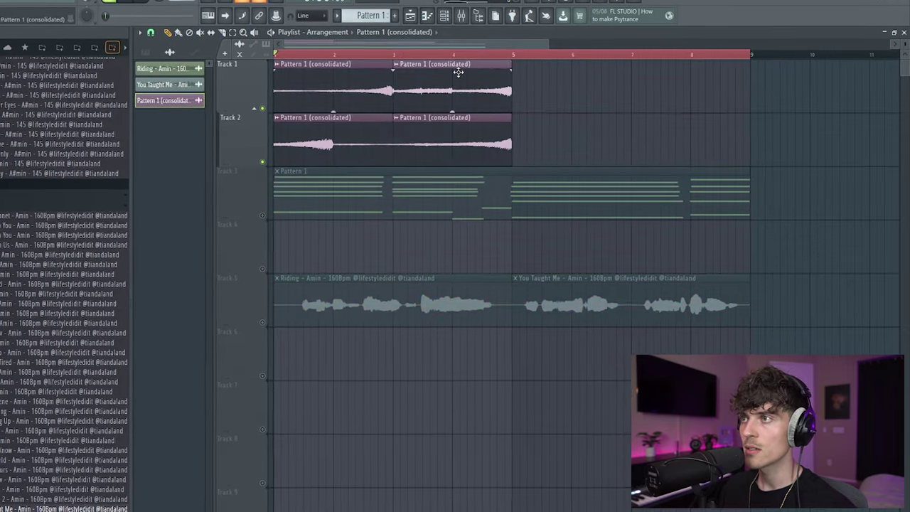
left_click_drag(449, 134, 582, 80)
left_click_drag(344, 129, 703, 57)
left_click_drag(818, 108, 257, 63)
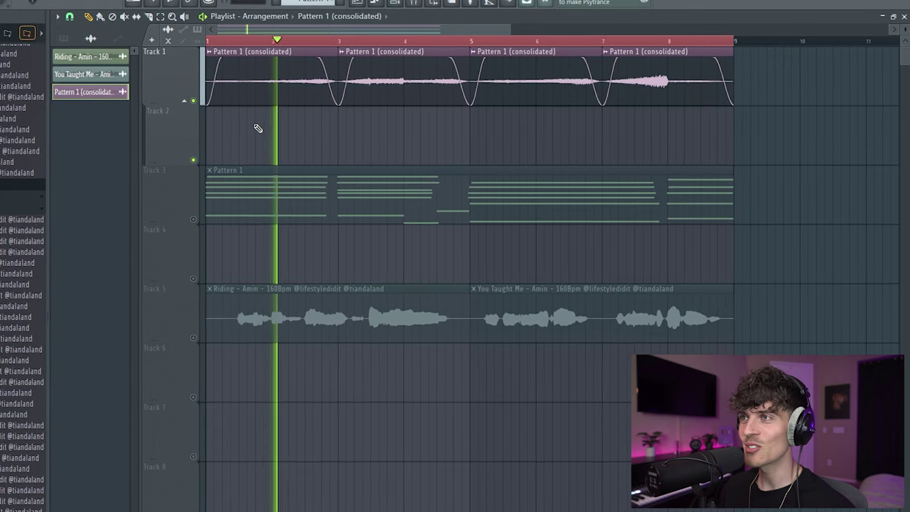
double_click(264, 89)
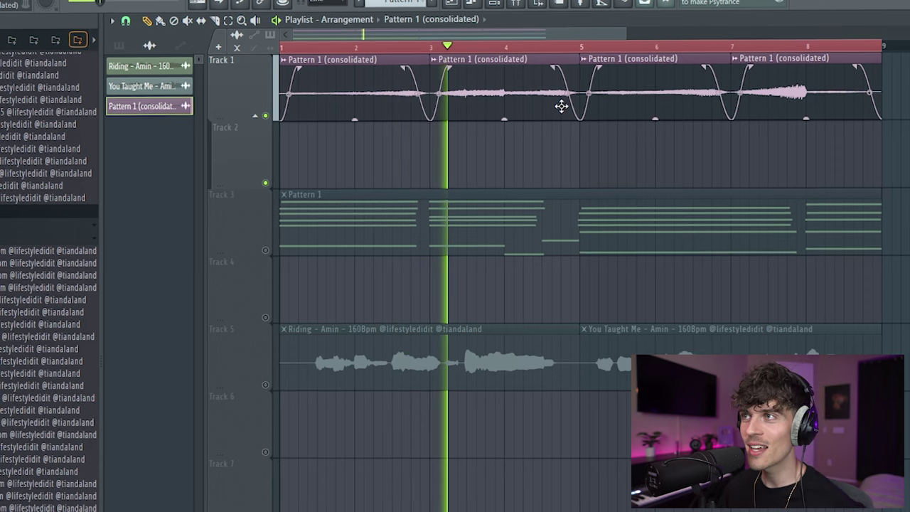
Route the consolidated loop channel to mixer track 3.
key("F9")
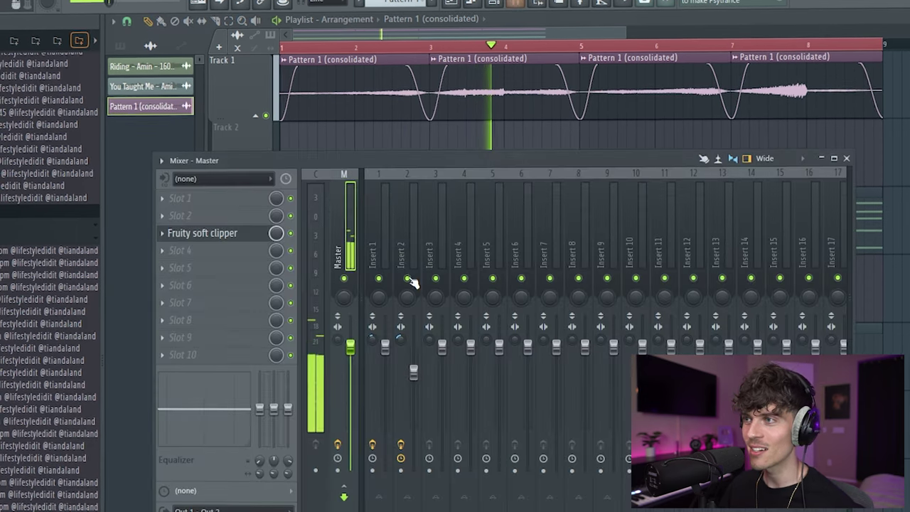
left_click(500, 2)
left_click_drag(368, 310, 372, 305)
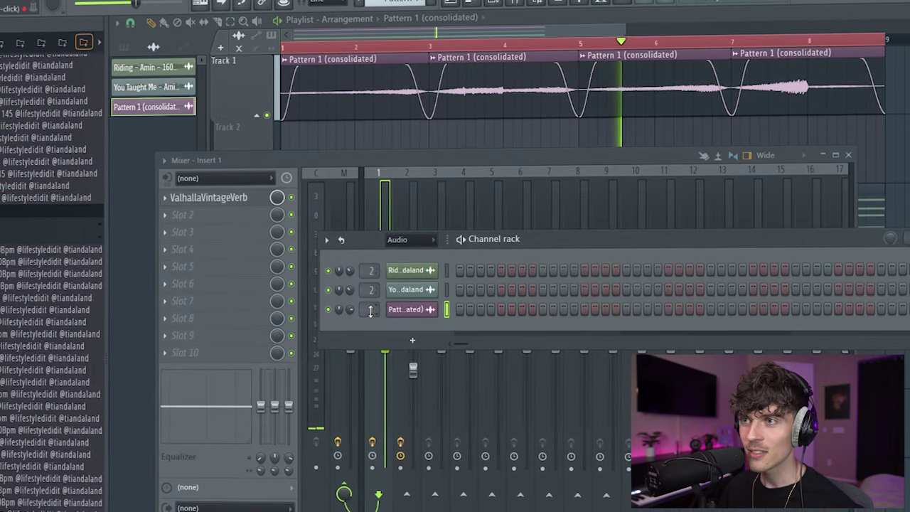
scroll(369, 310, "up", 2)
Load the saved Portal, ValhallaVintageVerb and EQ chain onto insert 3 and inspect the reverb.
right_click(442, 218)
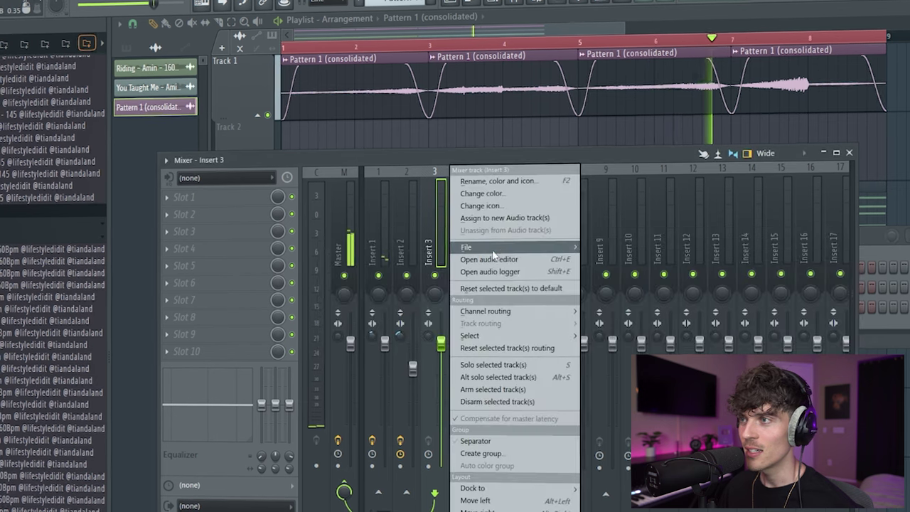
mouse_move(492, 250)
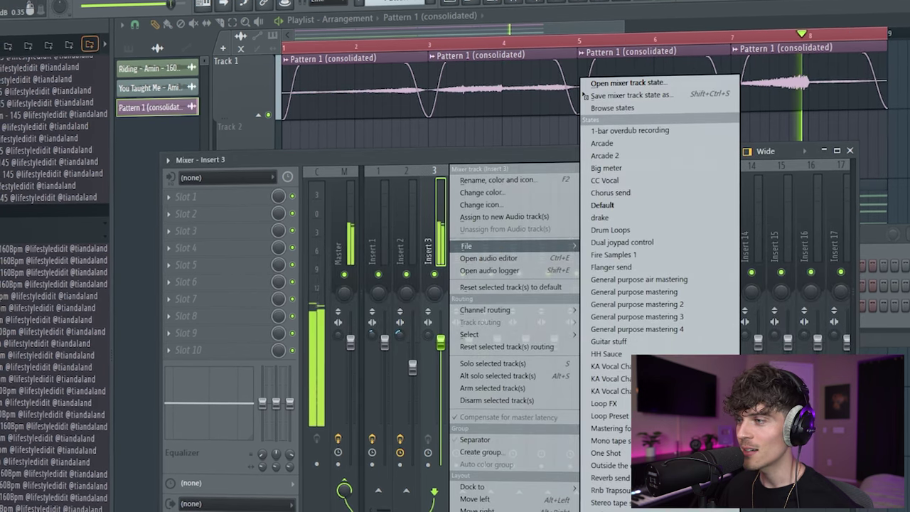
left_click(627, 82)
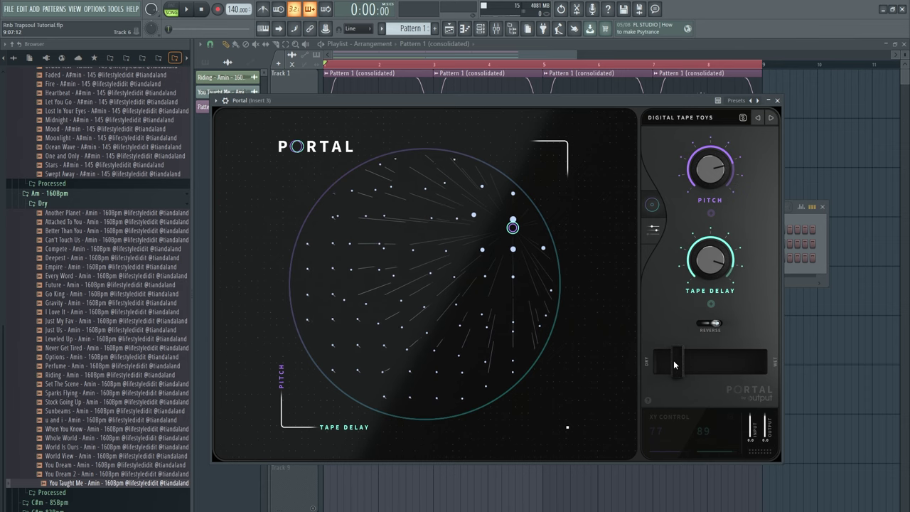
left_click(777, 100)
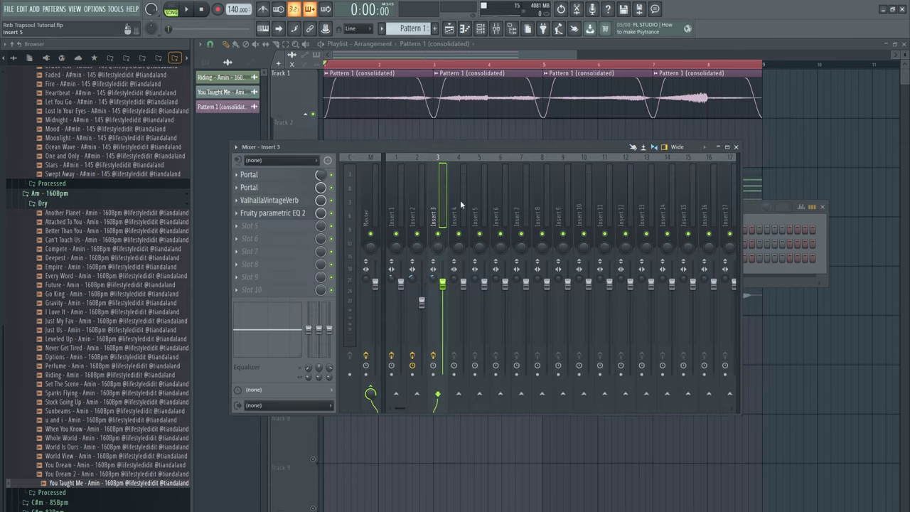
left_click(293, 201)
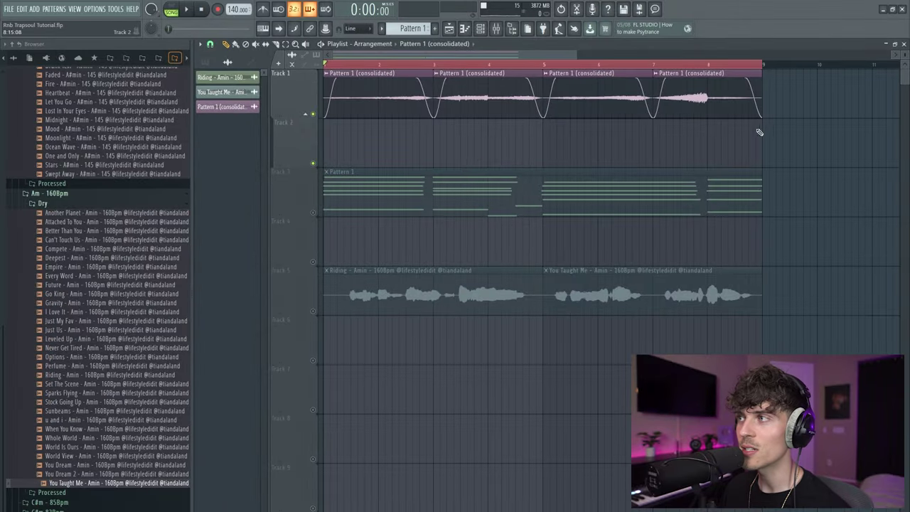
left_click_drag(712, 83, 773, 166)
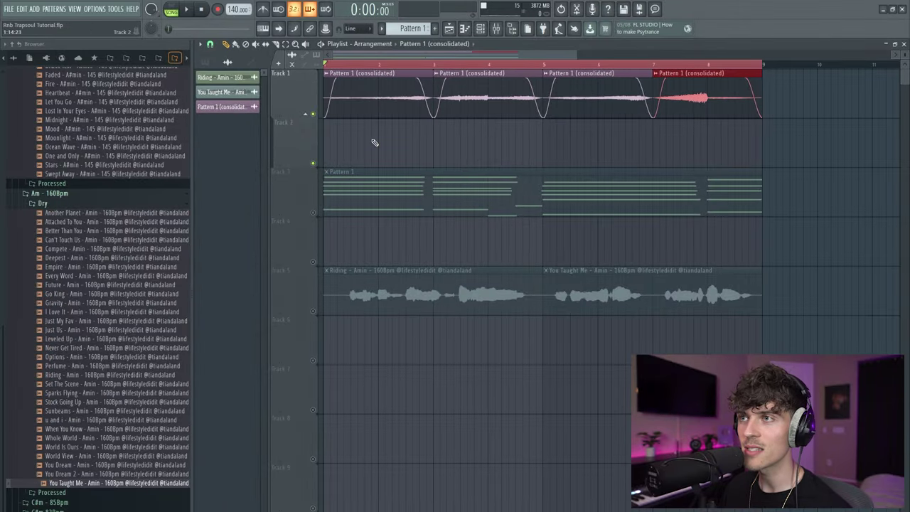
left_click_drag(371, 167, 326, 70)
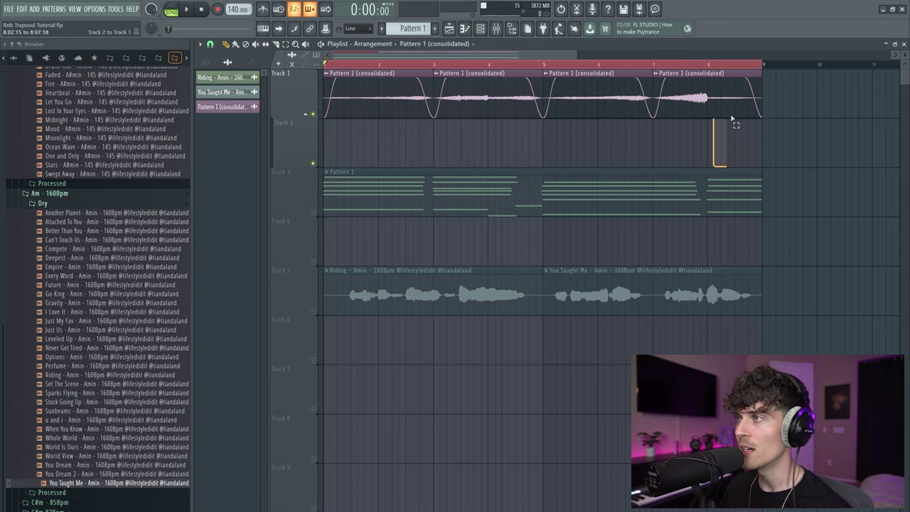
left_click_drag(732, 119, 728, 106)
left_click_drag(577, 166, 544, 104)
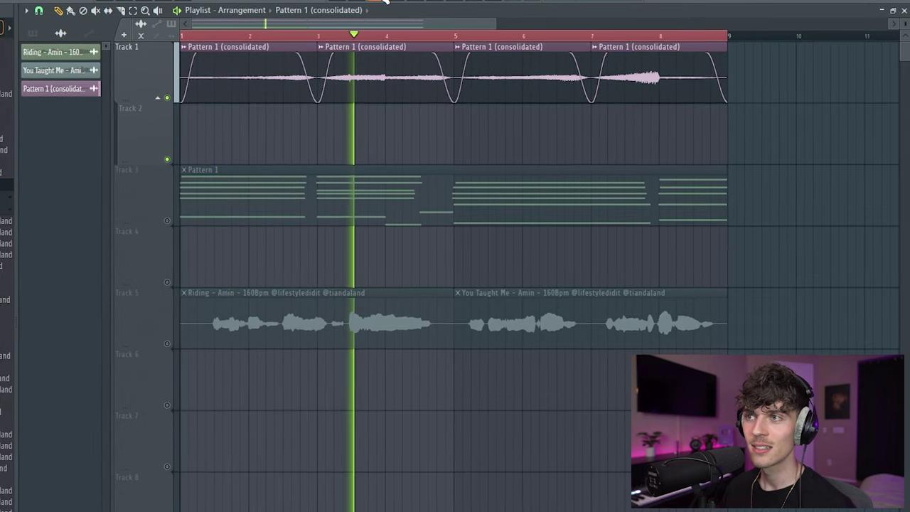
Ungroup the playlist tracks and create a new empty Pattern 2.
right_click(152, 106)
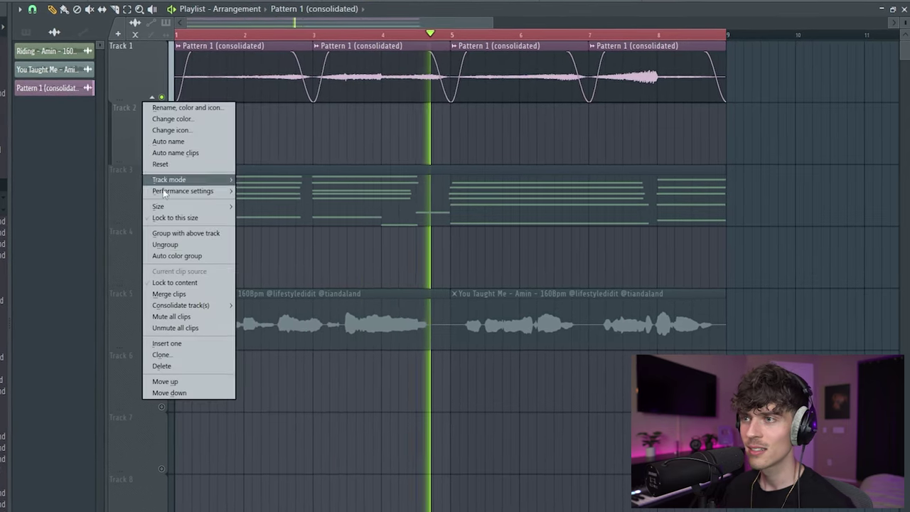
left_click(177, 244)
right_click(26, 50)
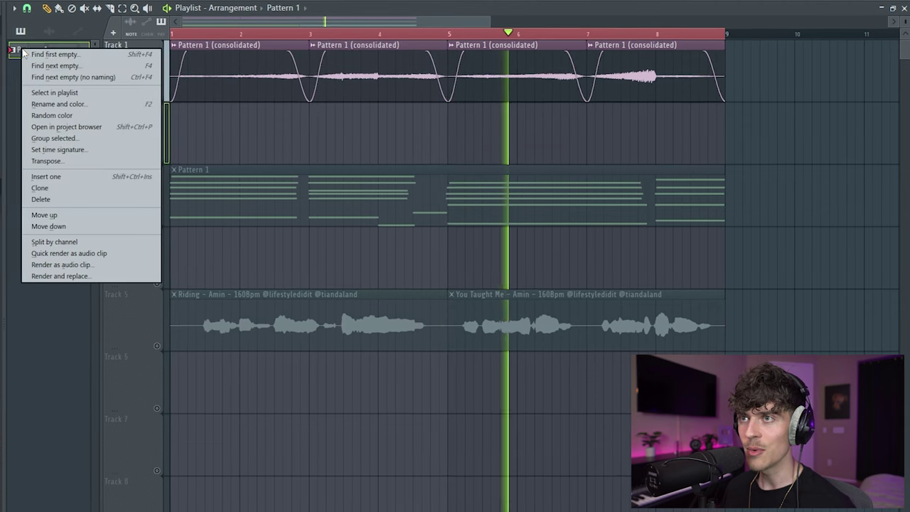
left_click(56, 57)
left_click(173, 377)
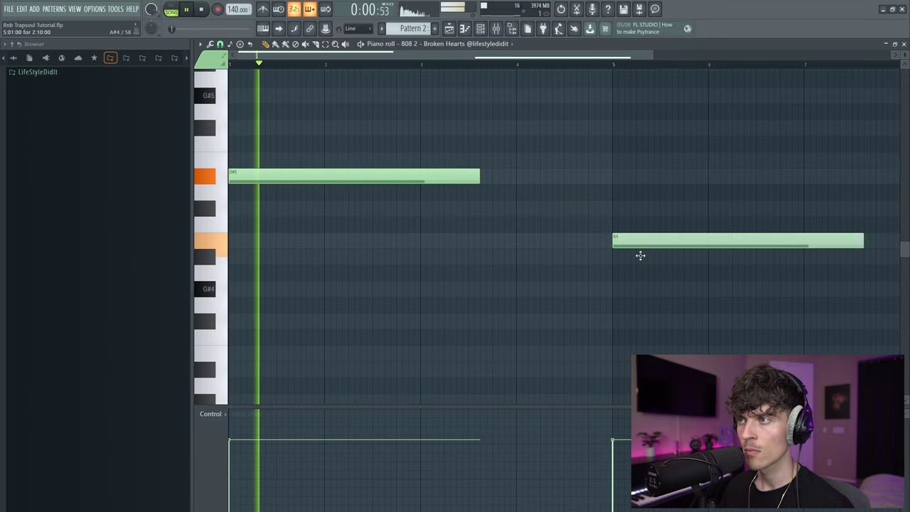
Write the 808 line: a long D#5 note at bar 1 and a B4 note at bar 5.
scroll(420, 68, "down", 2)
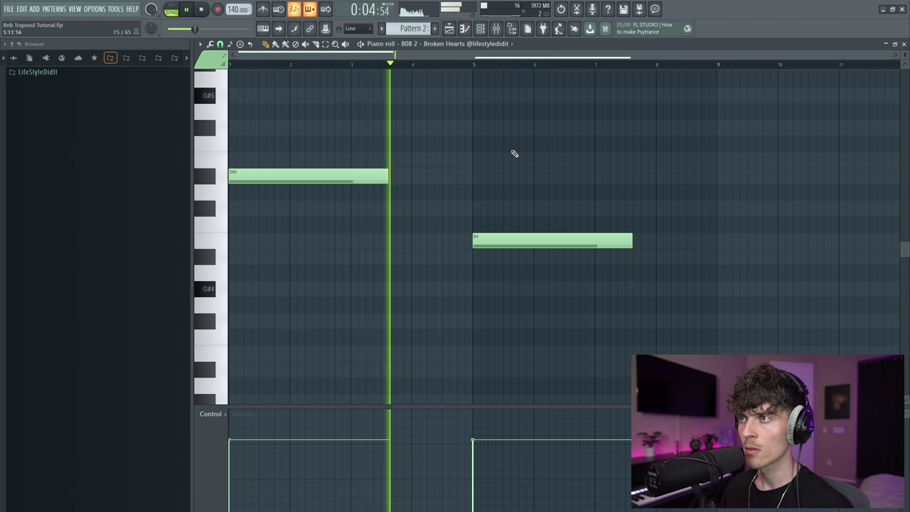
left_click_drag(392, 178, 675, 306)
right_click(479, 246)
left_click(478, 246)
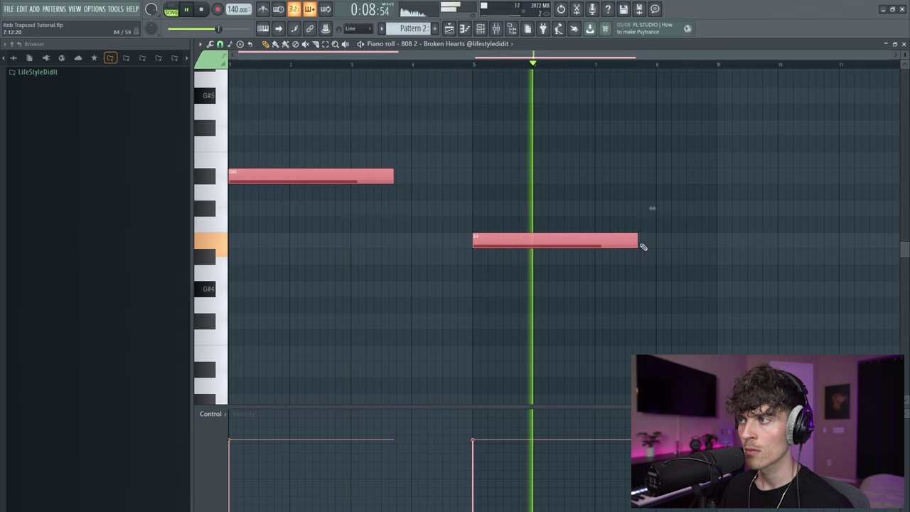
left_click_drag(638, 242, 636, 242)
left_click(629, 182)
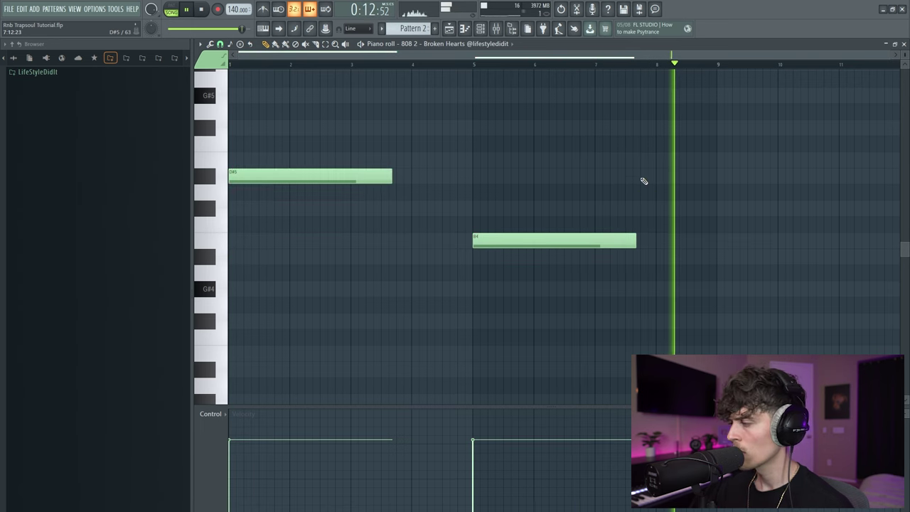
key("F6")
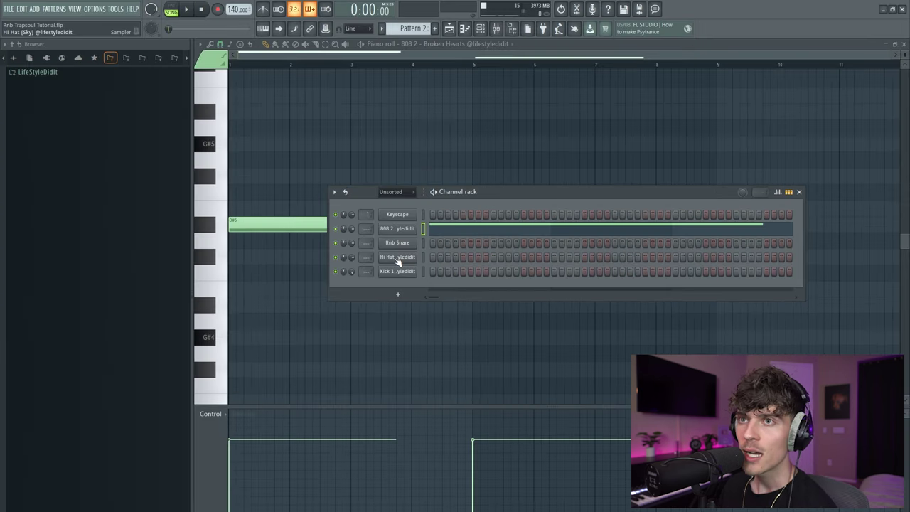
Show the kit folders in the browser and bring the Channel rack back into view.
left_click(32, 73)
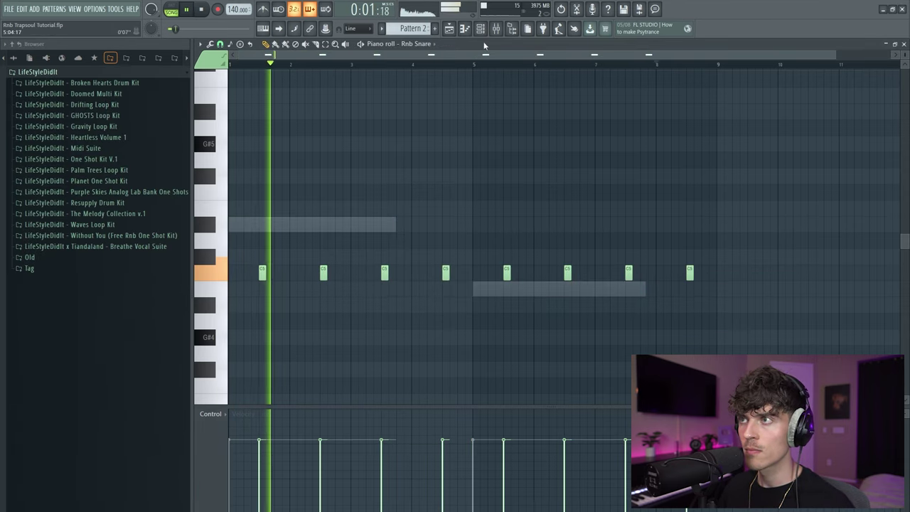
left_click(479, 28)
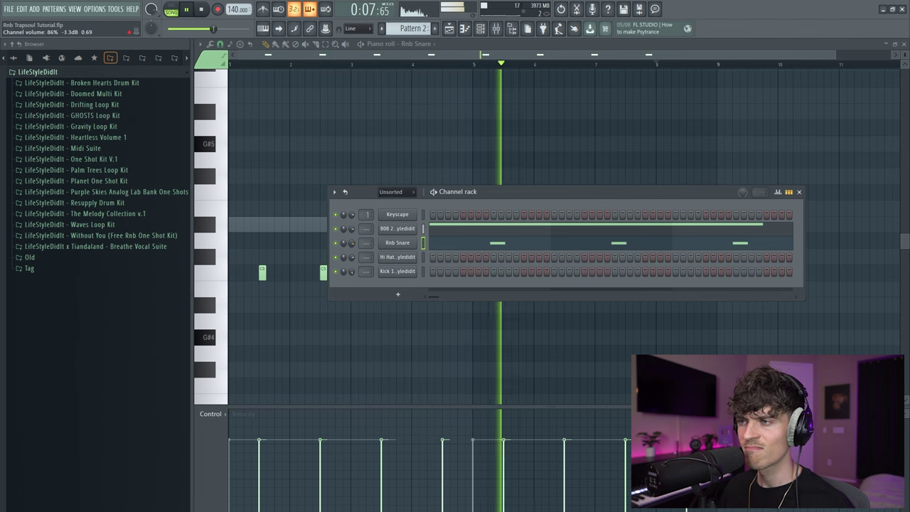
Draw C5 hi-hat hits in the Hi Hat piano roll, removing the extra note at bar 3.
right_click(407, 259)
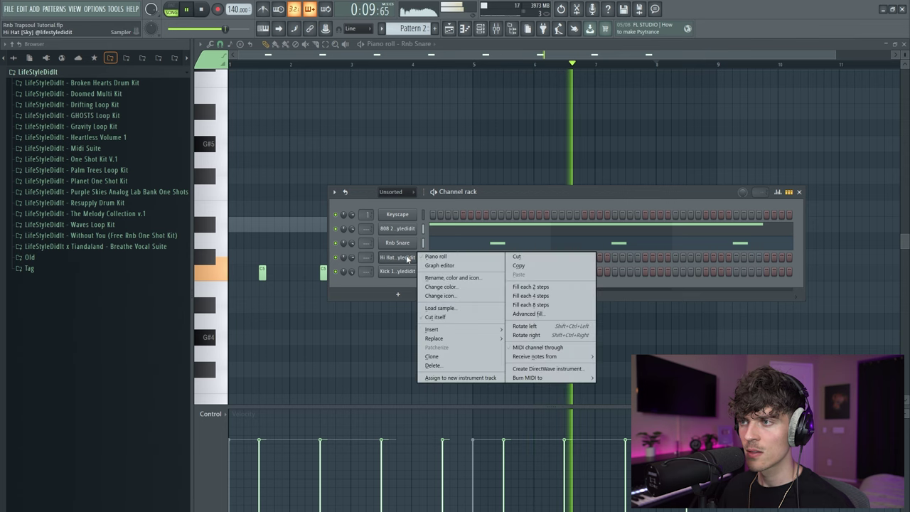
left_click(430, 260)
left_click_drag(234, 272, 389, 279)
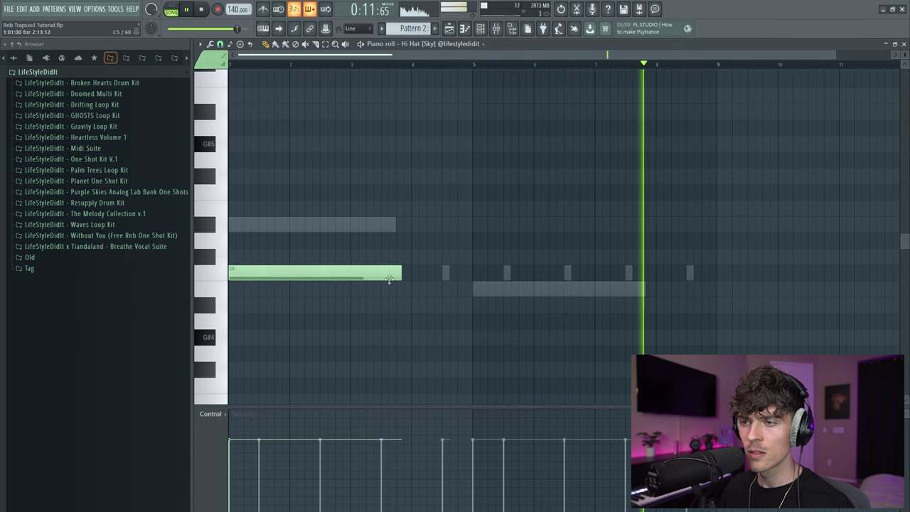
scroll(292, 54, "up", 3)
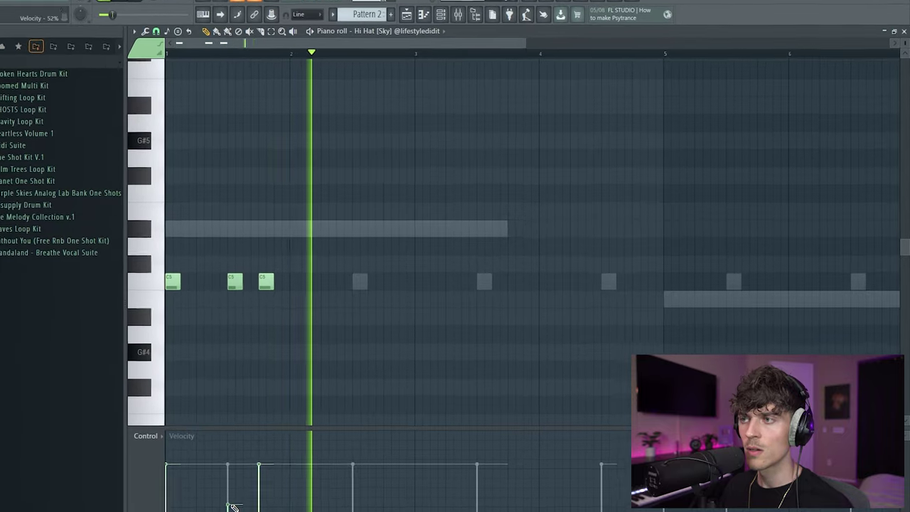
left_click(411, 284)
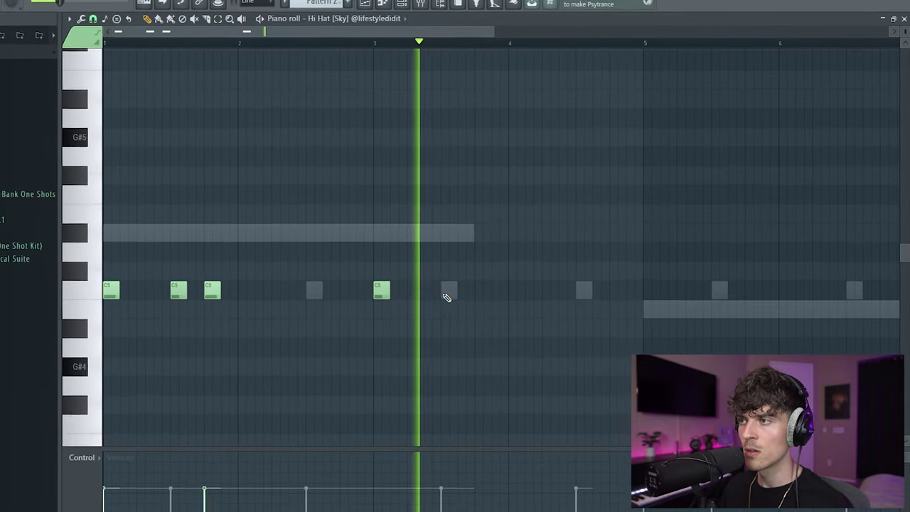
right_click(372, 291)
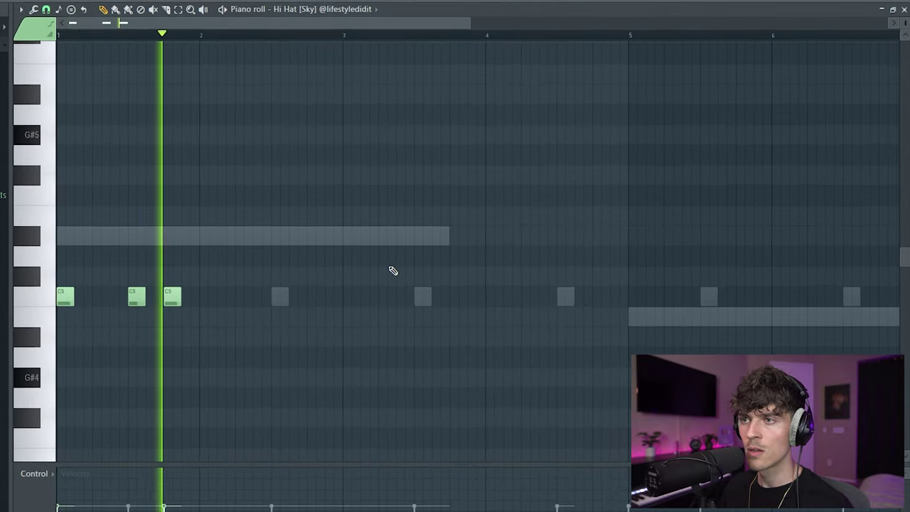
Clone the three hi-hat notes over to bar 3.
key("ctrl+a")
mouse_move(64, 313)
left_mouse_down()
mouse_move(364, 331)
mouse_move(352, 334)
mouse_move(354, 387)
left_mouse_up()
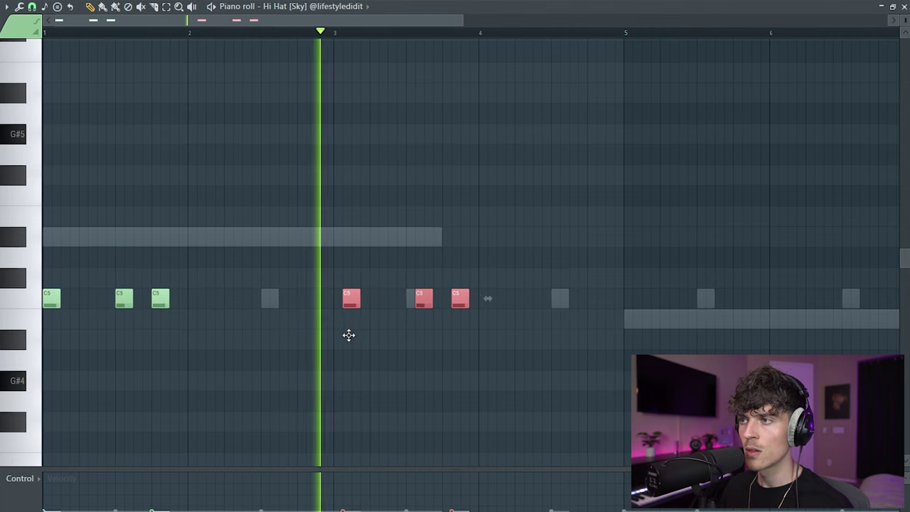
left_click(638, 102)
scroll(633, 35, "up", 3)
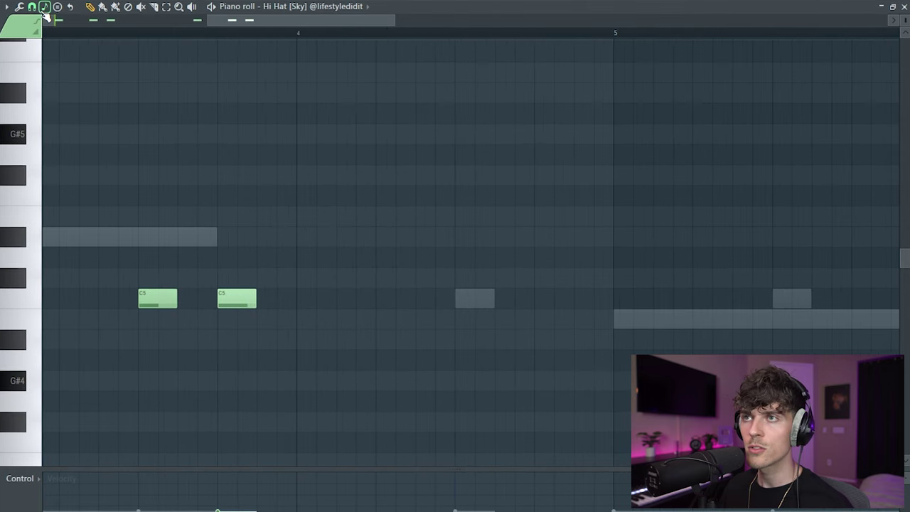
scroll(302, 36, "down", 3)
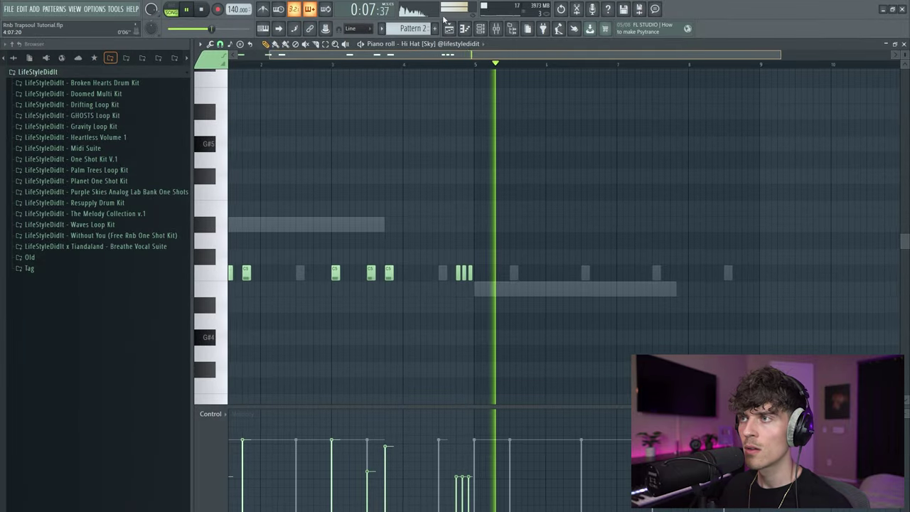
scroll(450, 67, "up", 4)
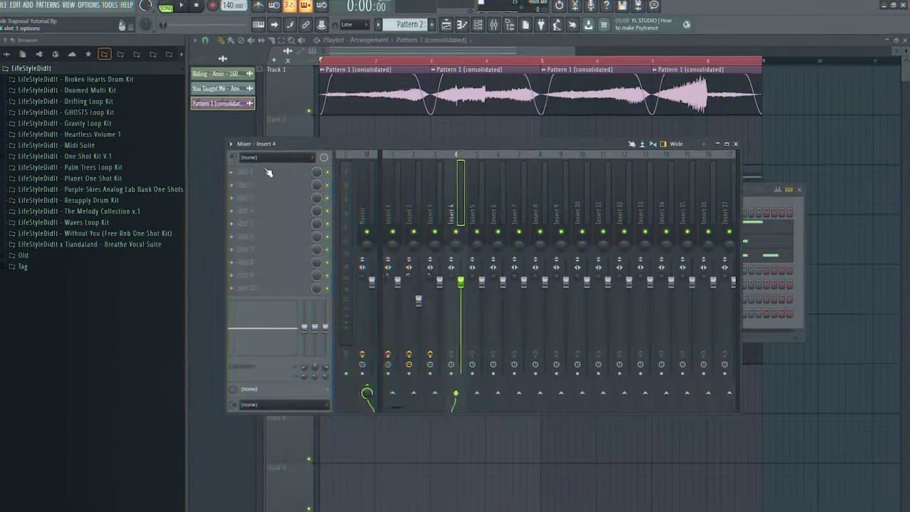
Load Portal on Insert 4 with the Digital Tape Toys preset and a lowered Dry/Wet.
left_click(249, 164)
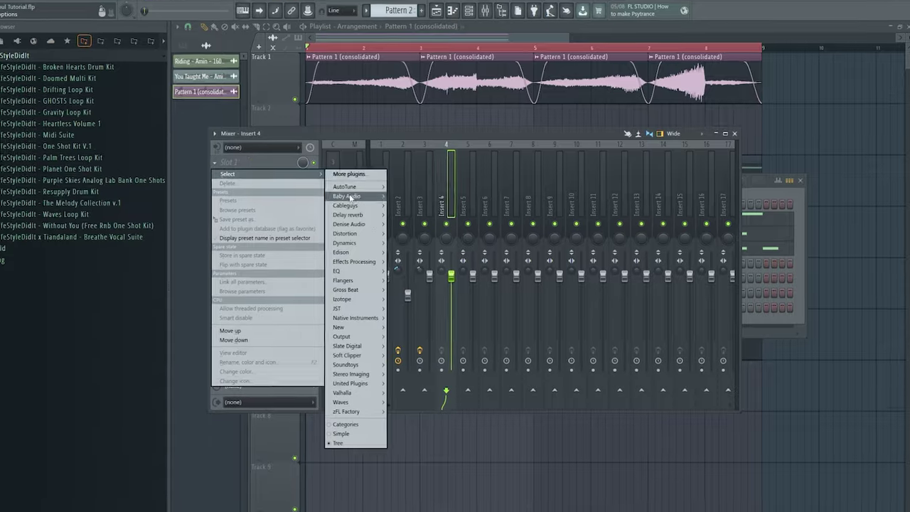
mouse_move(353, 334)
left_click(392, 334)
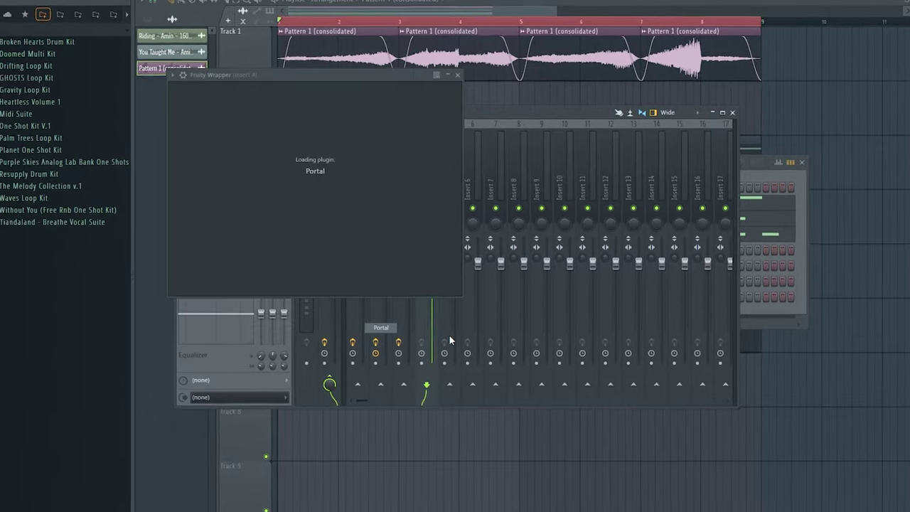
left_click(691, 87)
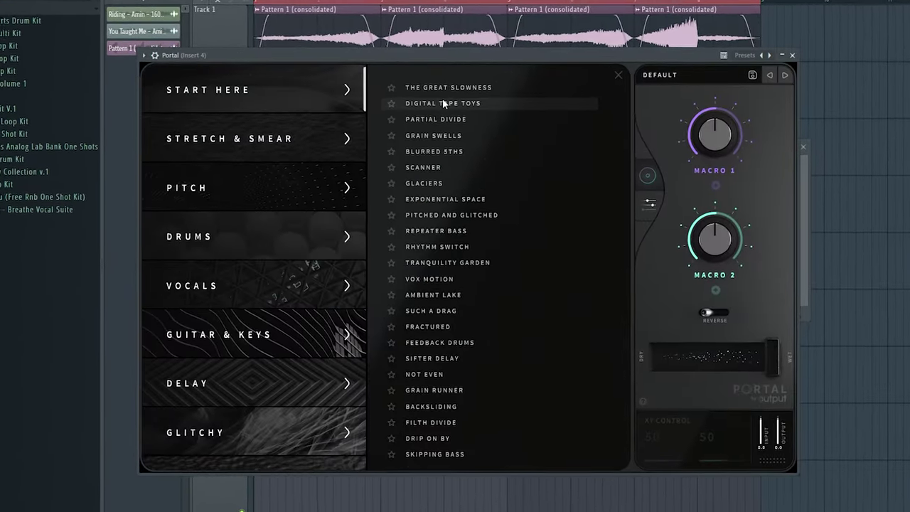
left_click(452, 112)
left_click_drag(769, 355, 678, 367)
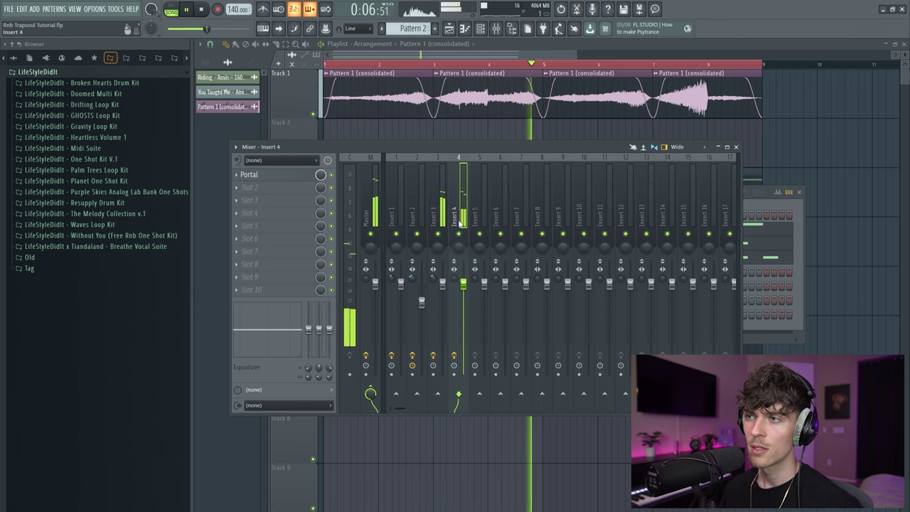
Open the Portal editor from its slot and close it again.
left_click(243, 179)
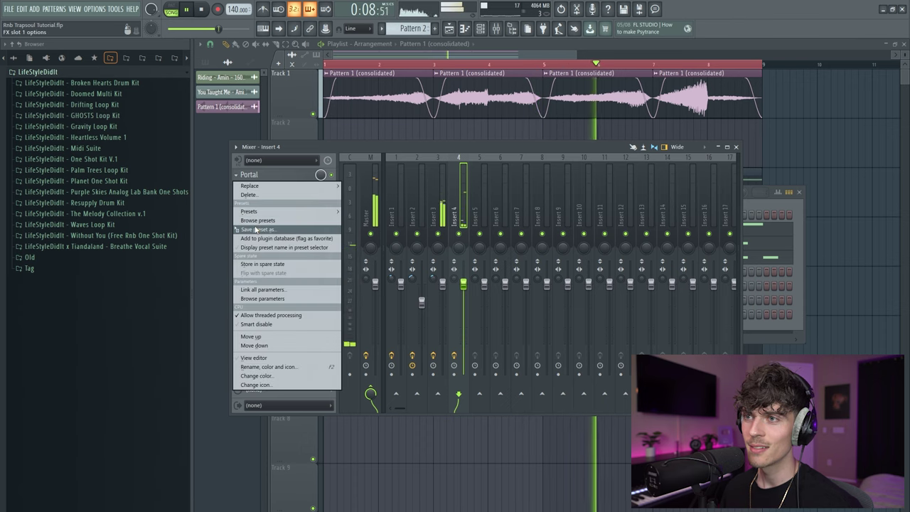
left_click(256, 226)
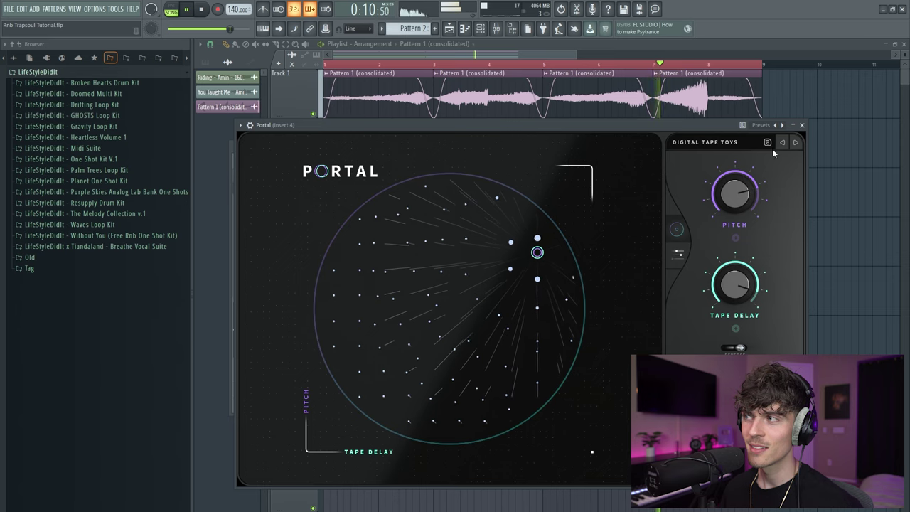
left_click(802, 125)
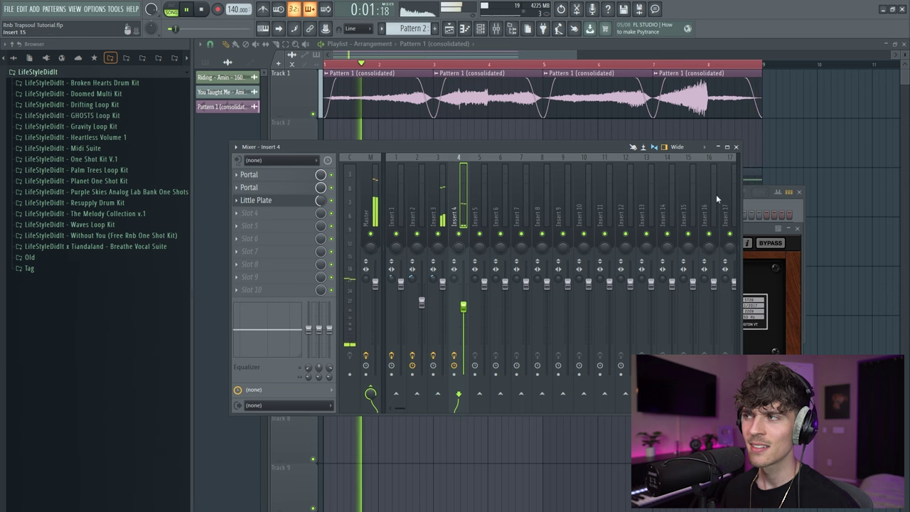
Close the mixer and bring up the Channel rack with F6.
left_click(796, 156)
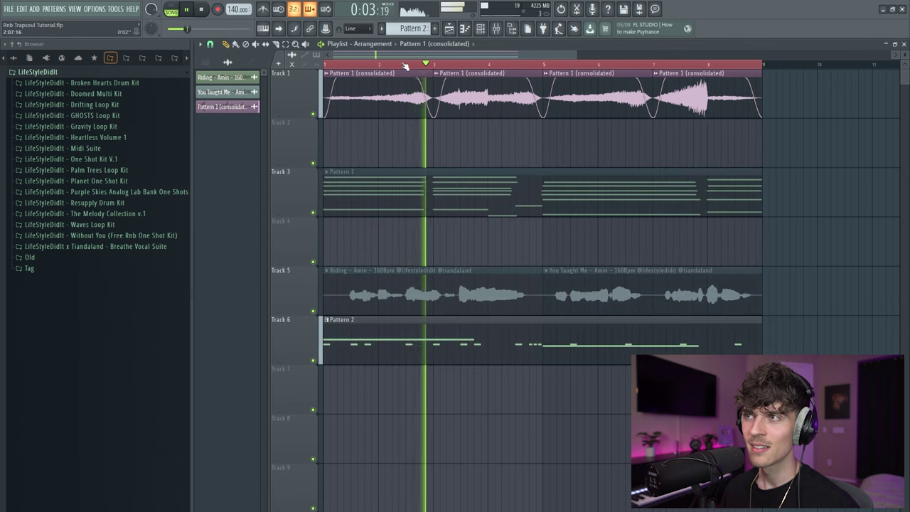
scroll(405, 66, "down", 2)
key("F6")
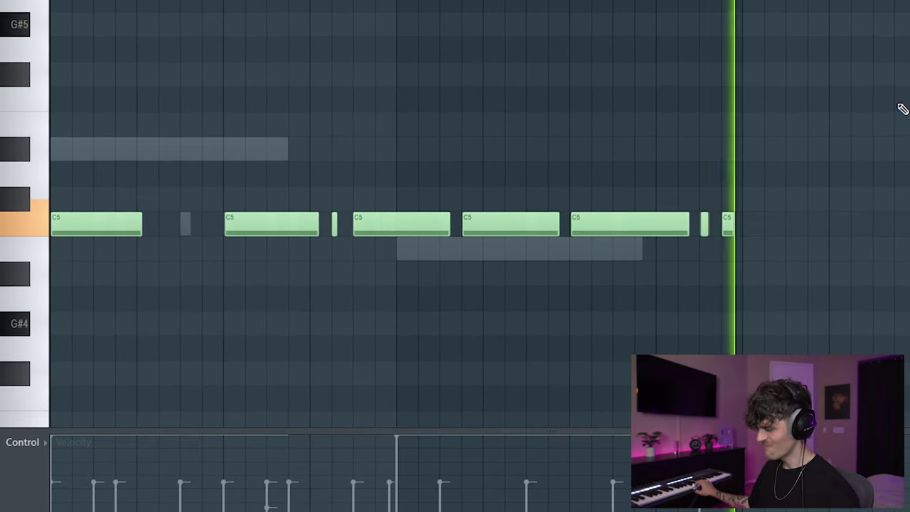
Quantize all the recorded kick notes into short grid-snapped C5 hits and play the pattern.
key("space")
key("ctrl+a")
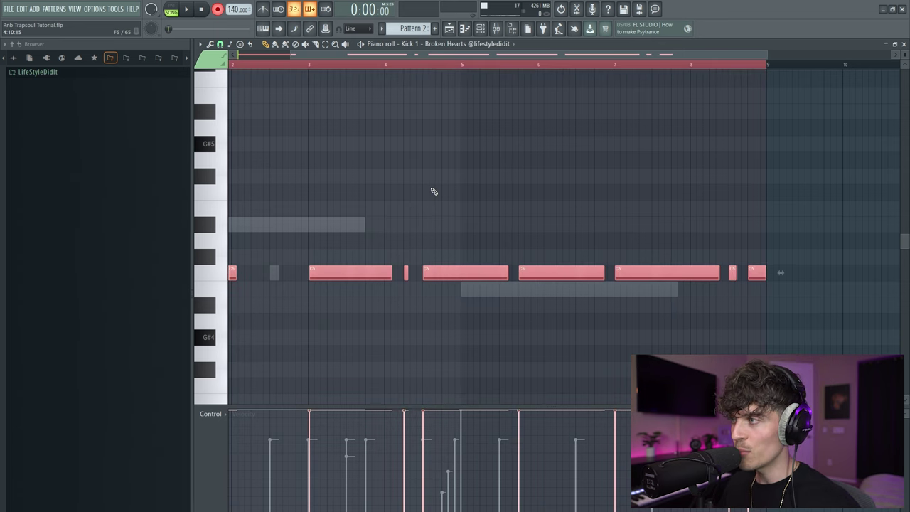
key("alt+q")
left_click(501, 338)
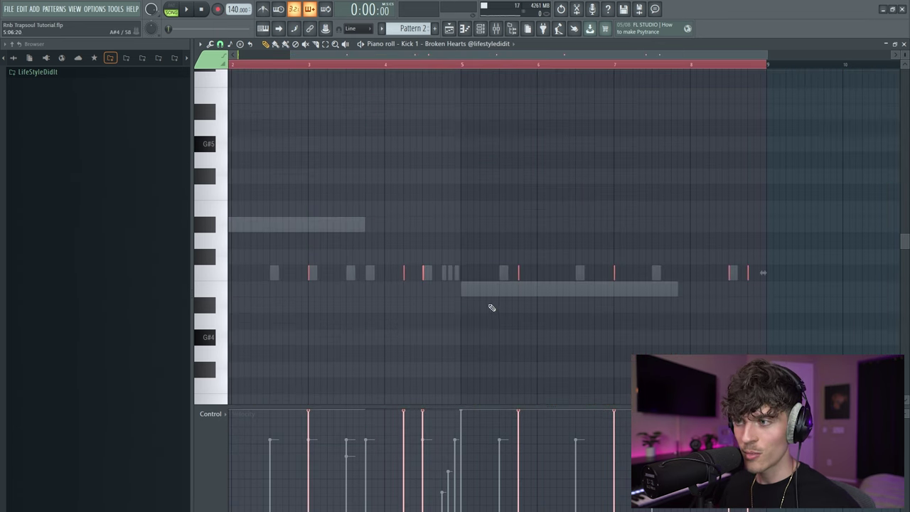
key("ctrl+d")
key("space")
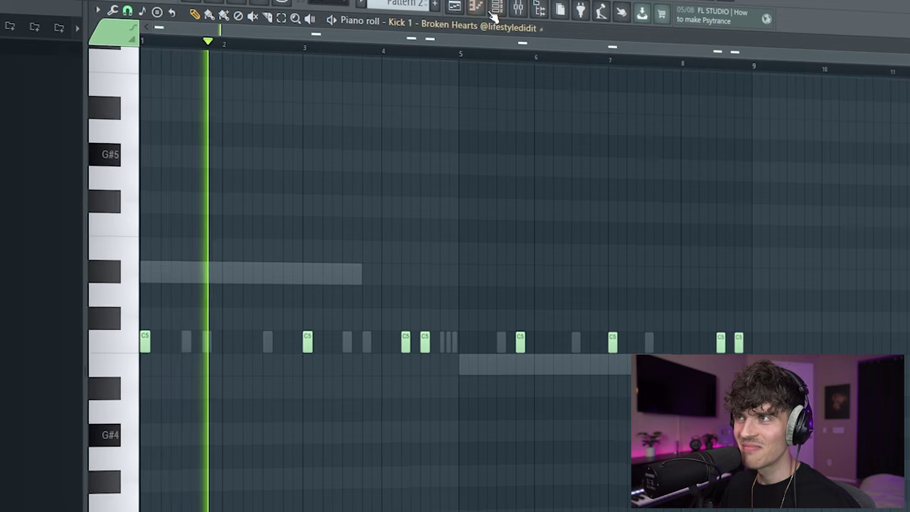
left_click(540, 8)
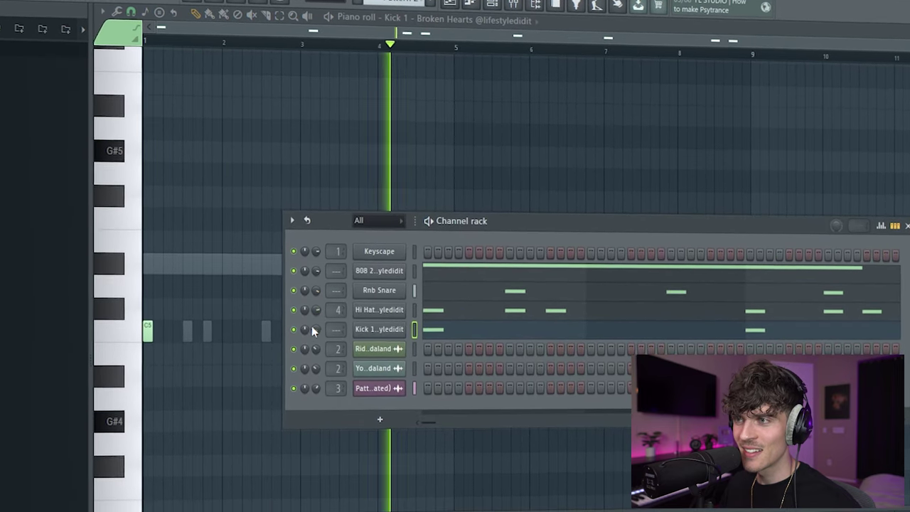
key("F6")
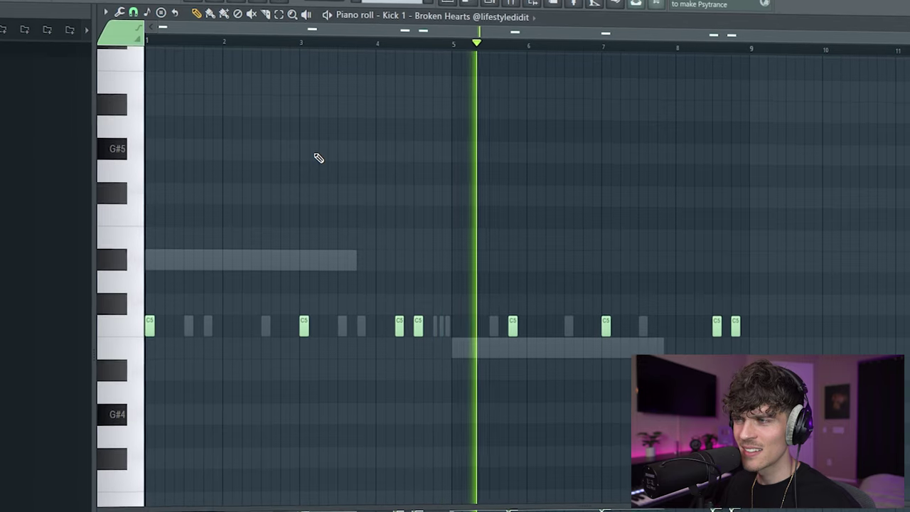